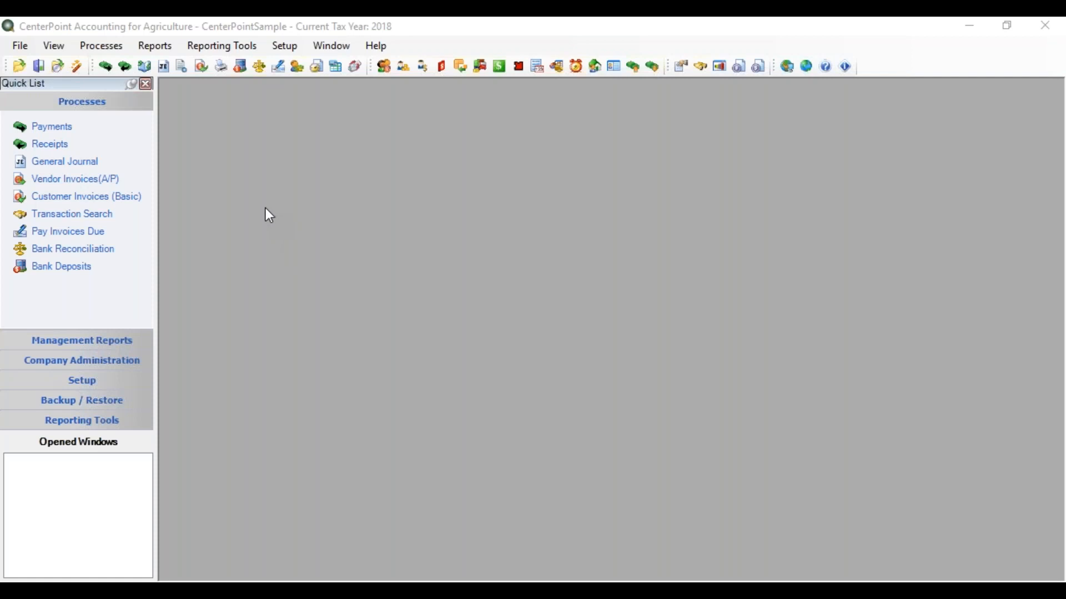
Open the Transaction Search window.
{"action": "left_click", "coordinate": [216, 48]}
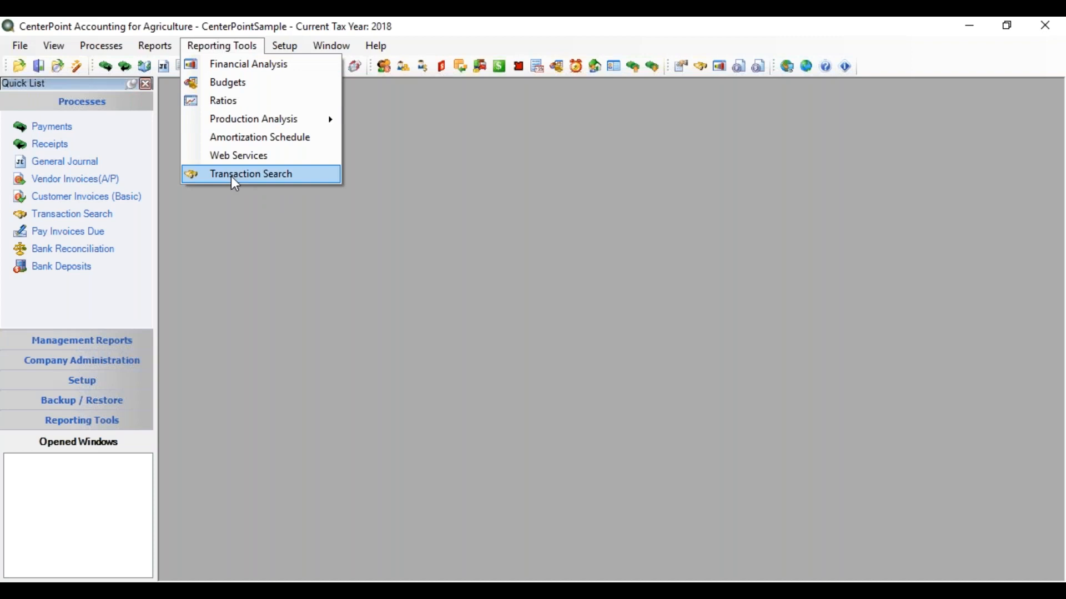
{"action": "left_click", "coordinate": [95, 49]}
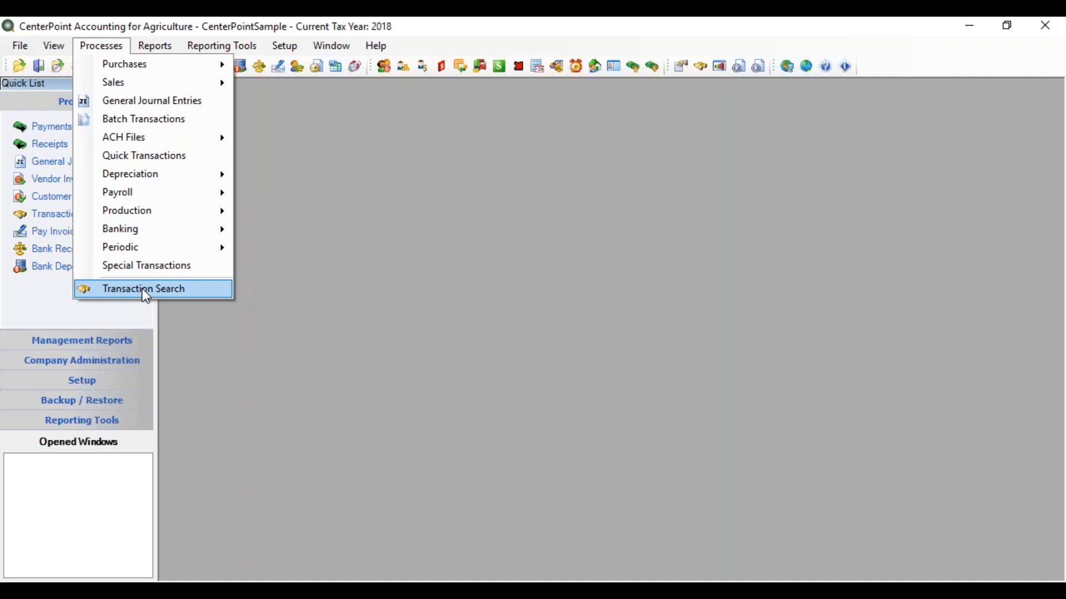
{"action": "left_click", "coordinate": [703, 70]}
{"action": "left_click", "coordinate": [701, 67]}
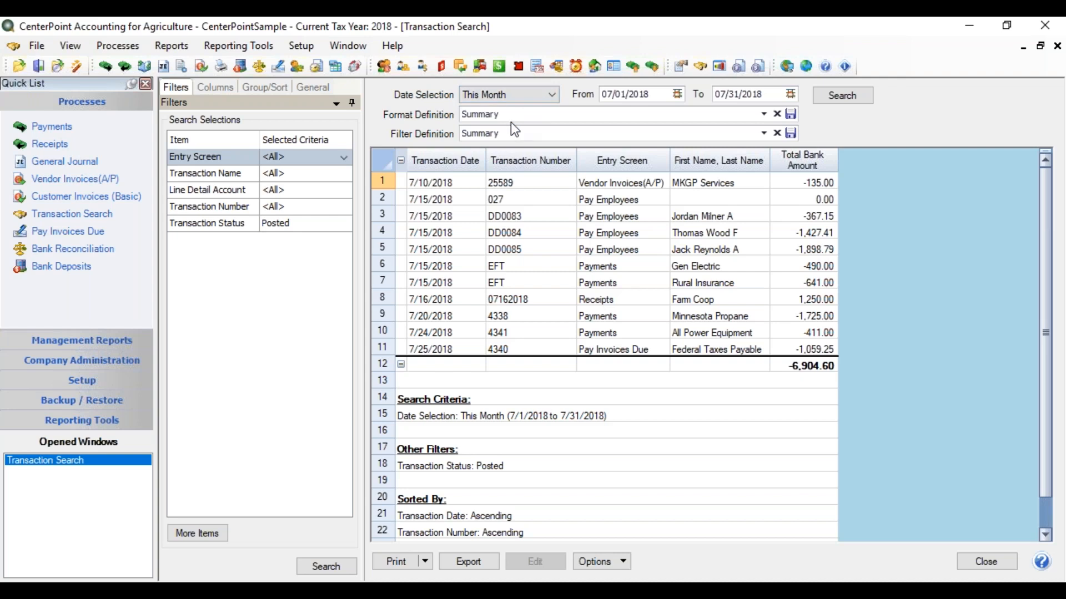
Set the search's date selection to This Week and look at the default-setting options for that field.
{"action": "left_click", "coordinate": [516, 96]}
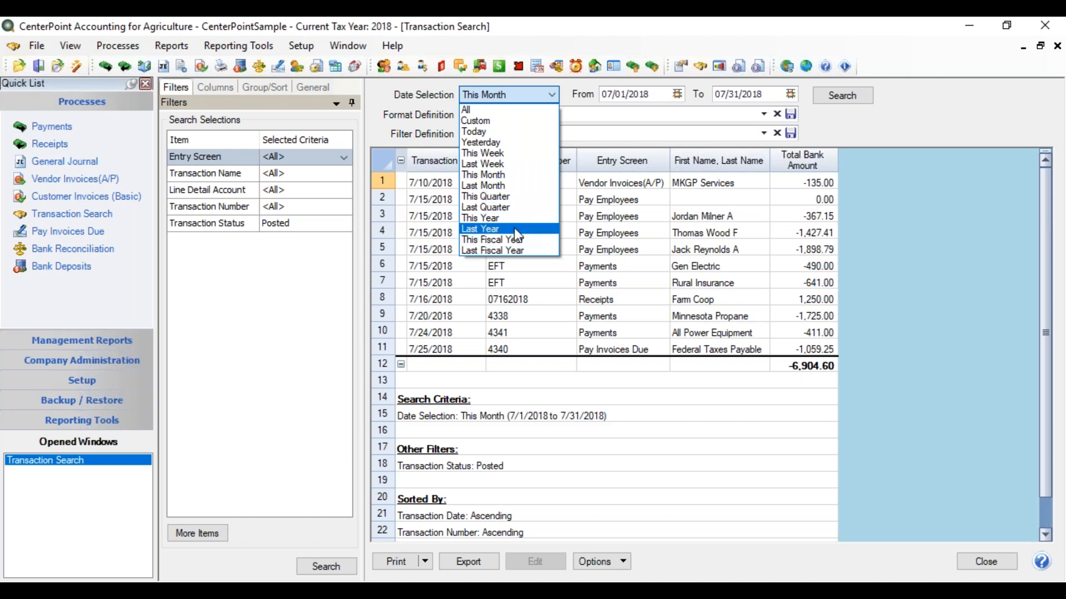
{"action": "left_click", "coordinate": [505, 154]}
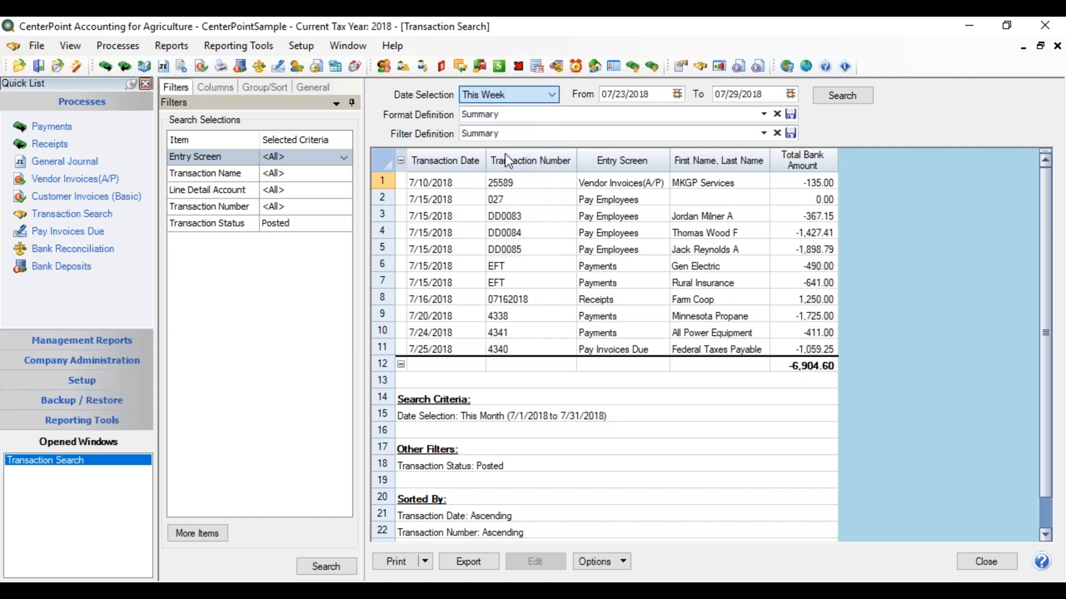
{"action": "right_click", "coordinate": [522, 92]}
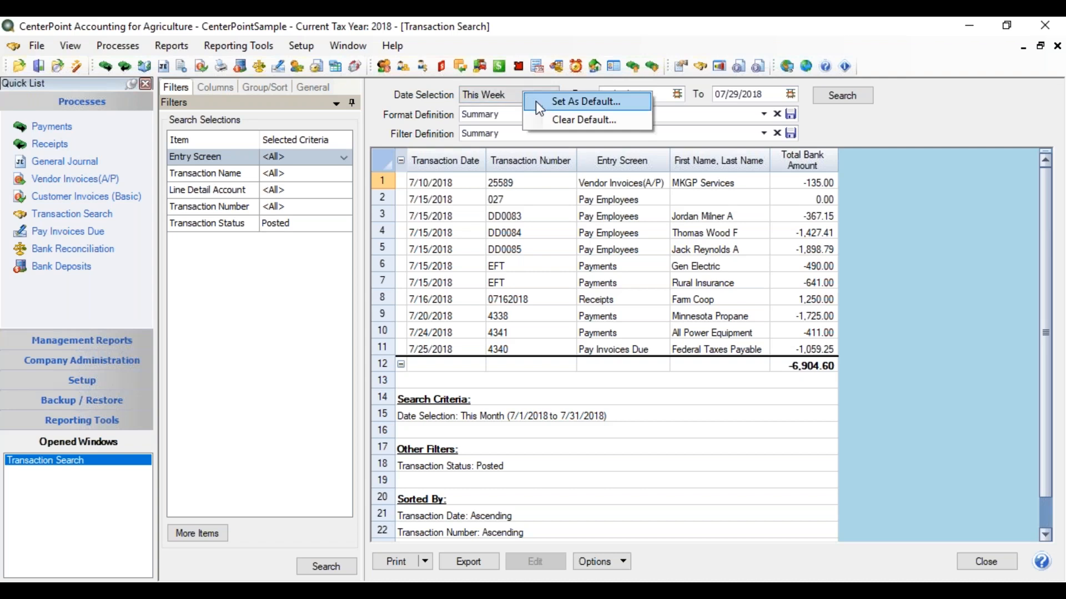
{"action": "left_click", "coordinate": [489, 98]}
{"action": "left_click", "coordinate": [488, 98]}
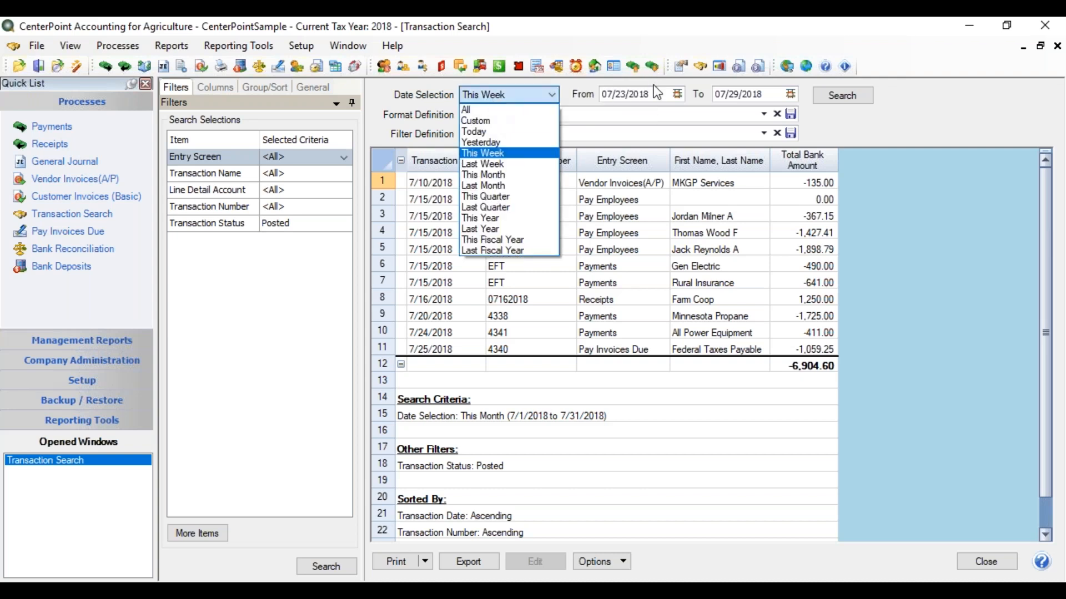
Search for transactions within a custom date range from 07/01/2018 to 07/15/2018.
{"action": "left_click", "coordinate": [654, 91]}
{"action": "left_click_drag", "start_coordinate": [653, 92], "coordinate": [517, 118]}
{"action": "type", "text": "0701"}
{"action": "key", "text": "Tab"}
{"action": "type", "text": "0715"}
{"action": "key", "text": "Tab"}
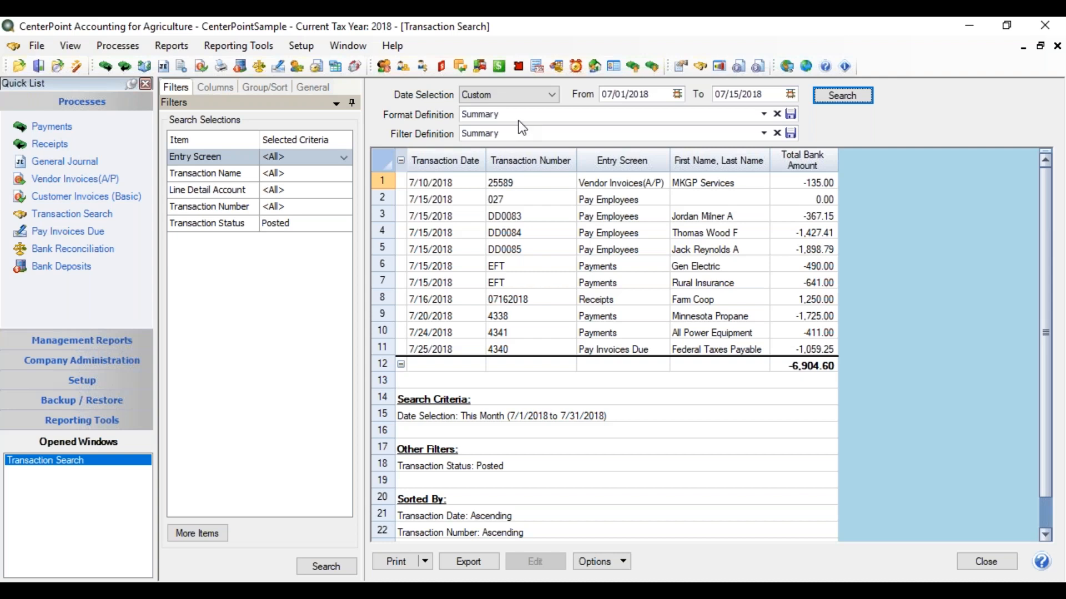
{"action": "left_click", "coordinate": [844, 95]}
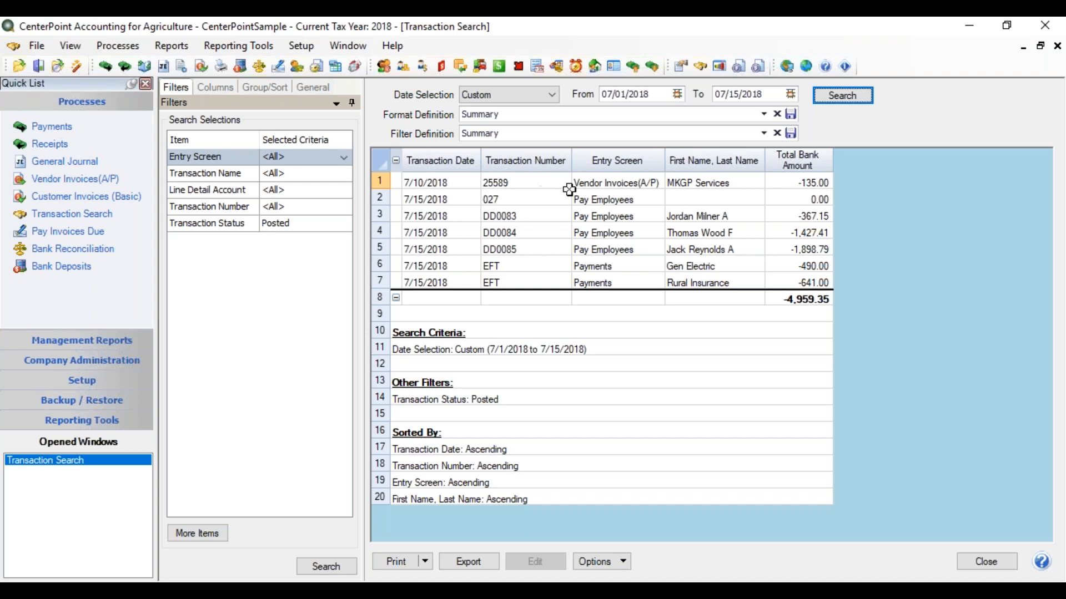
View the available result columns, set the date selection to This Month and run the search again.
{"action": "left_click", "coordinate": [214, 89]}
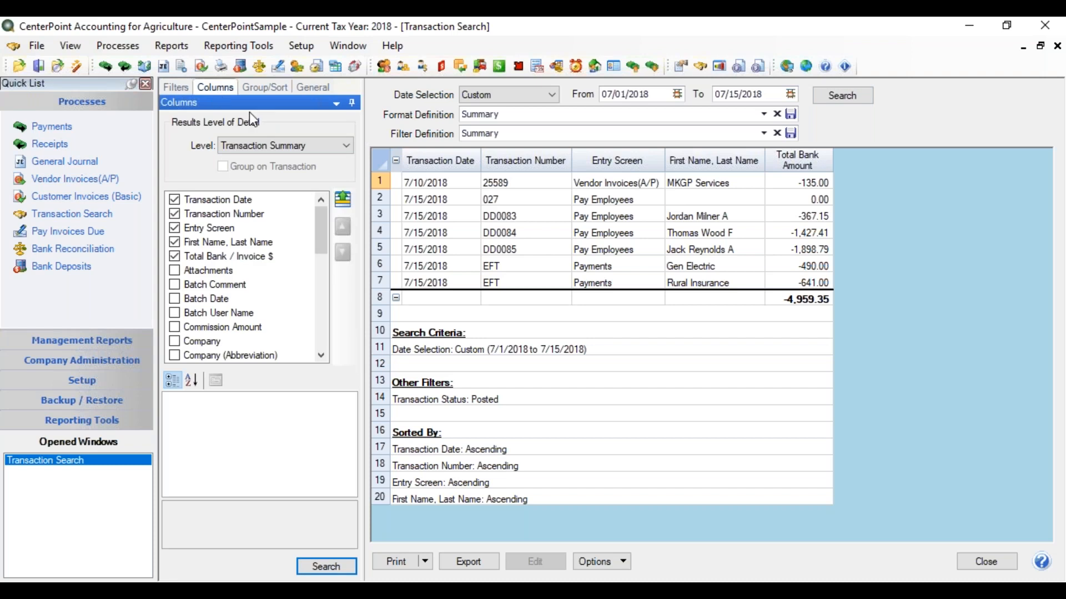
{"action": "left_click", "coordinate": [484, 193]}
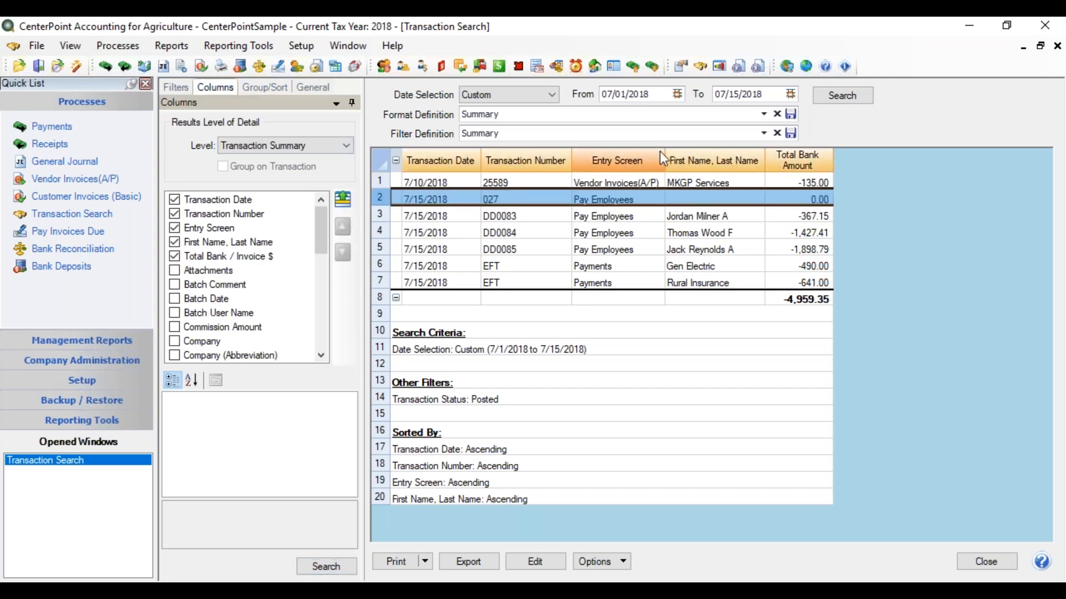
{"action": "left_click", "coordinate": [524, 97]}
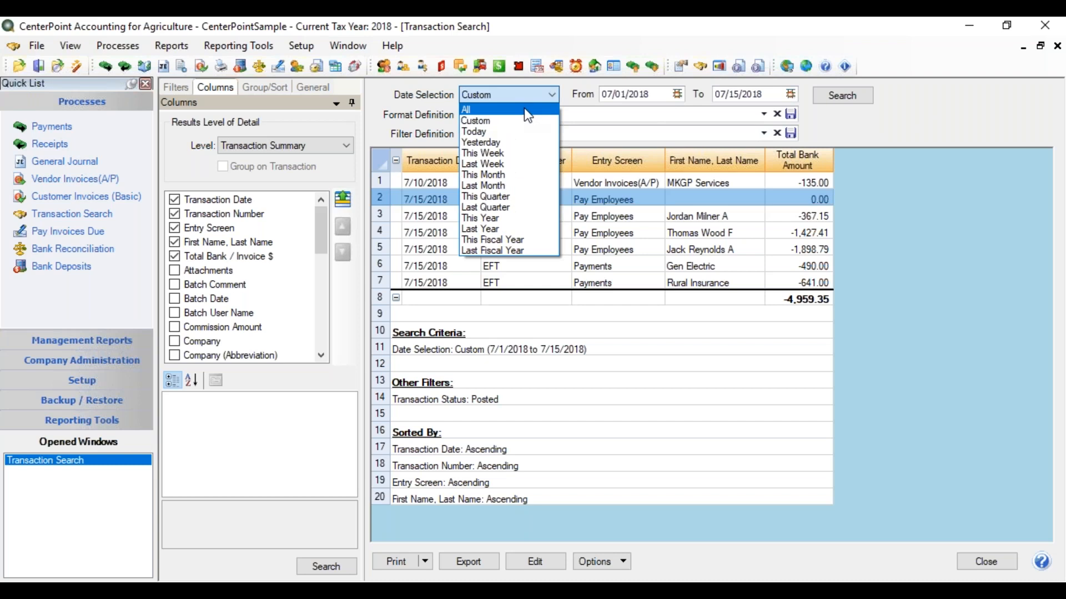
{"action": "left_click", "coordinate": [498, 174]}
{"action": "left_click", "coordinate": [842, 98]}
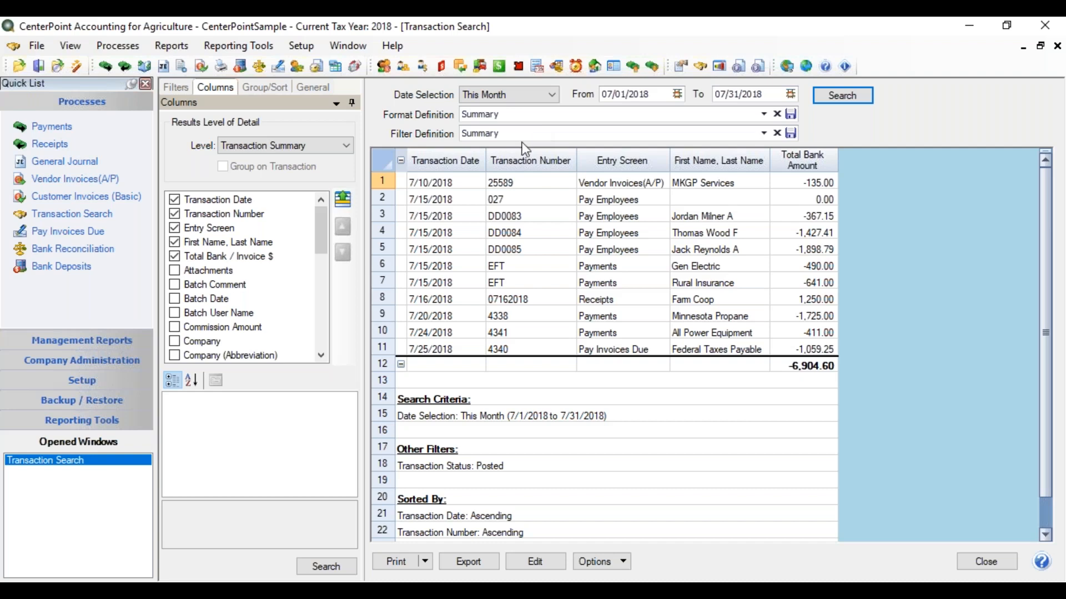
Filter the transaction search to the Payments entry screen and run it.
{"action": "left_click", "coordinate": [177, 87]}
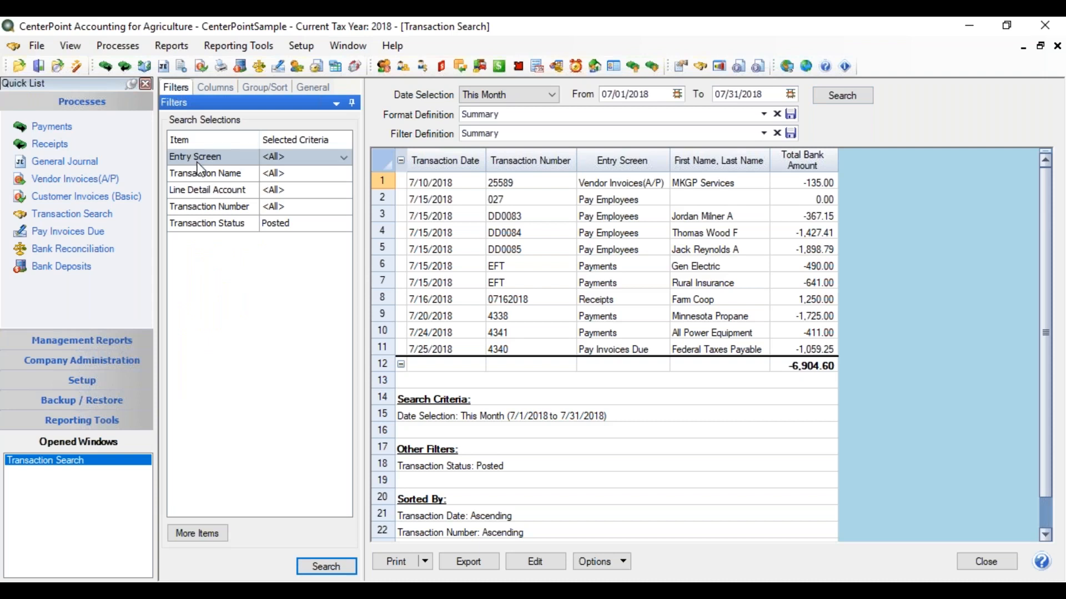
{"action": "left_click", "coordinate": [302, 158]}
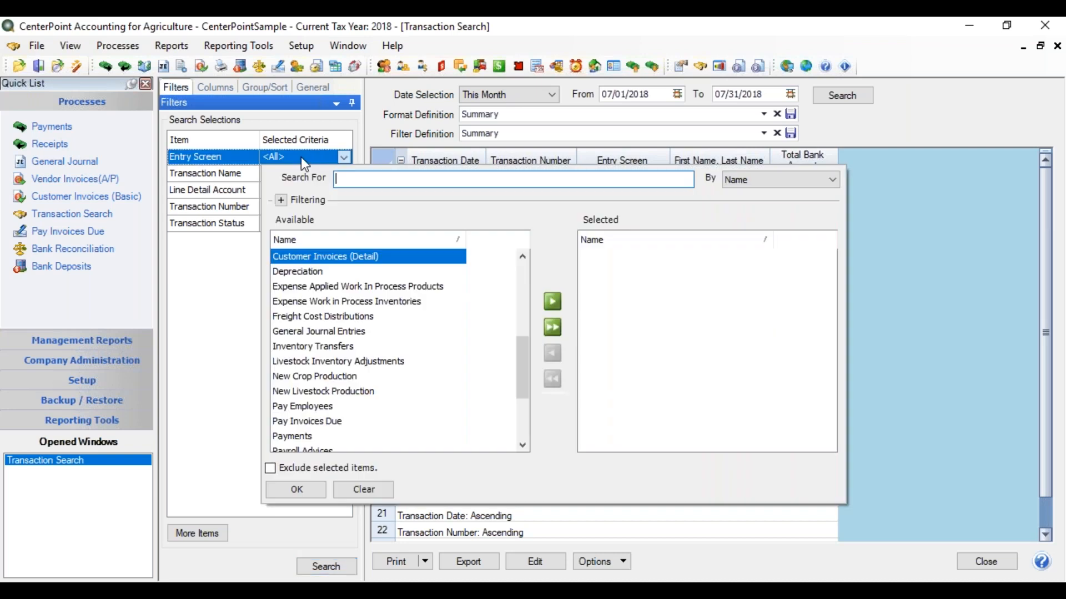
{"action": "left_click", "coordinate": [295, 436]}
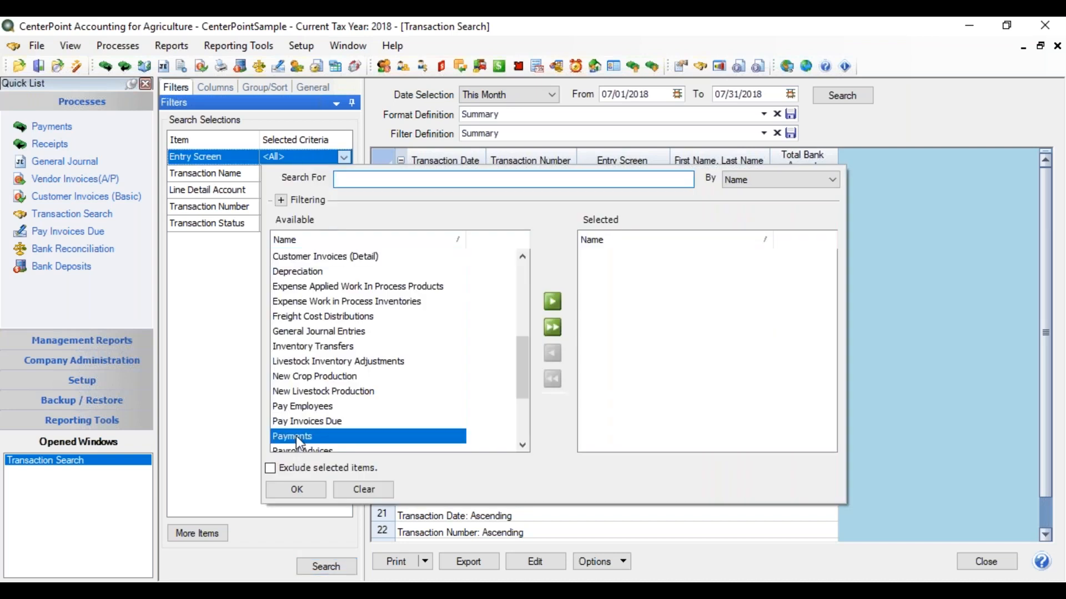
{"action": "left_click", "coordinate": [552, 303]}
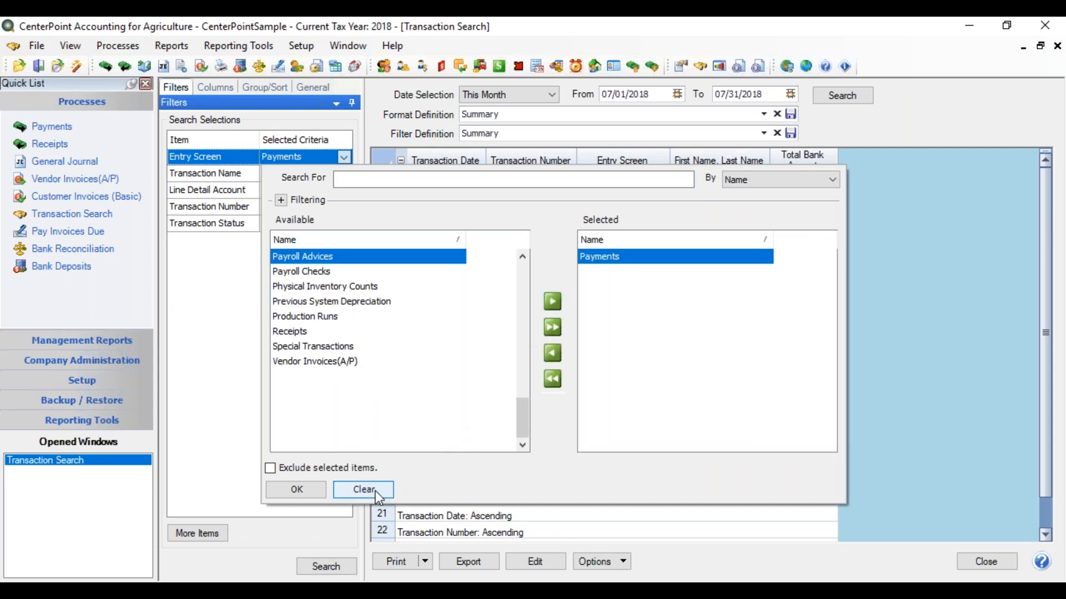
{"action": "left_click", "coordinate": [304, 491]}
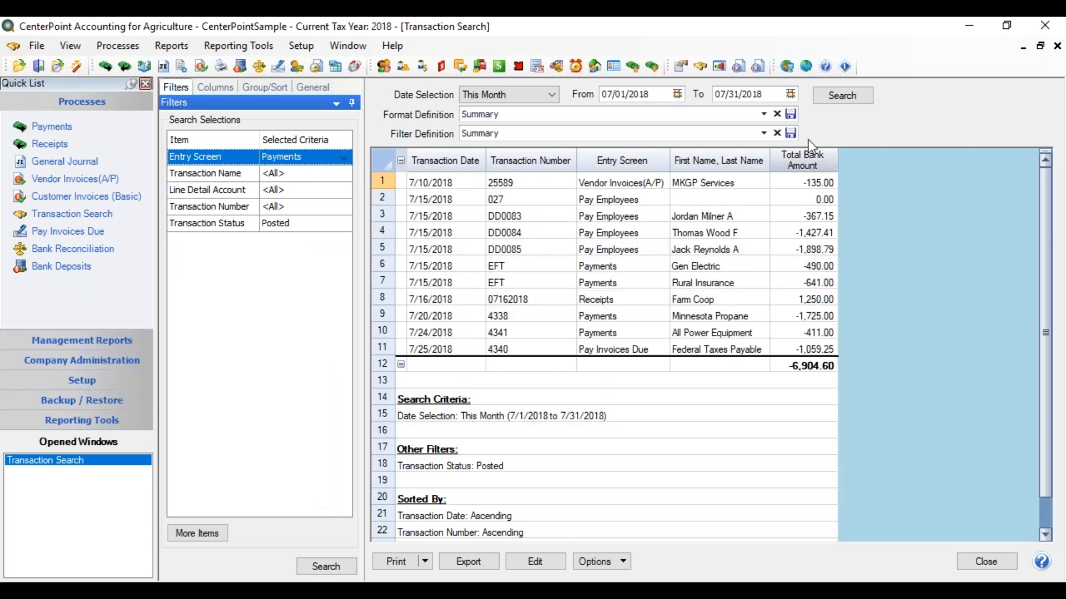
{"action": "left_click", "coordinate": [854, 96]}
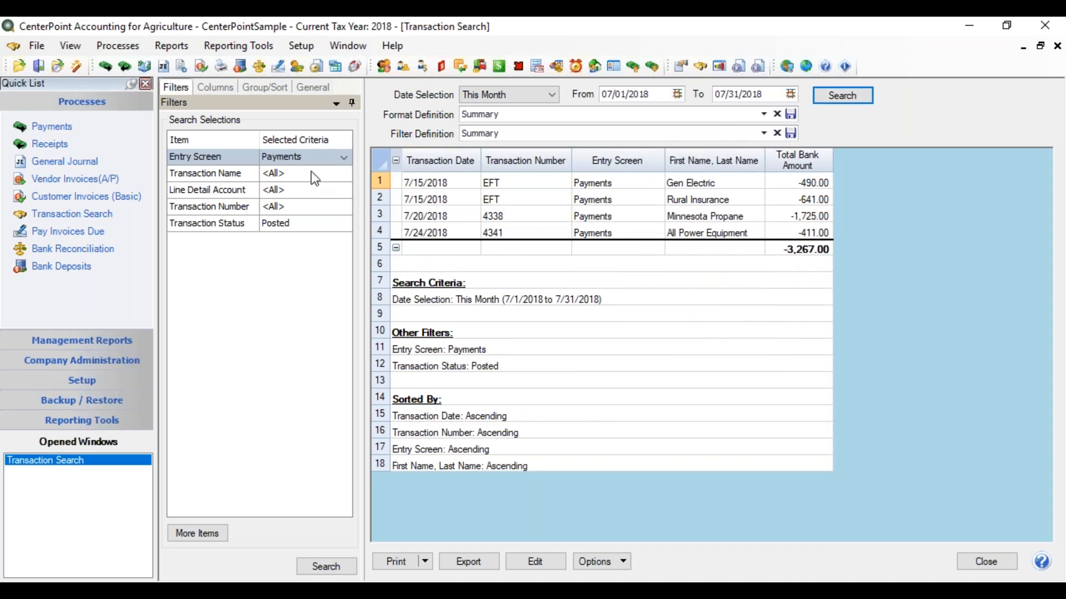
Clear the Entry Screen filter so all entry screens are included, and rerun the search.
{"action": "left_click", "coordinate": [332, 157]}
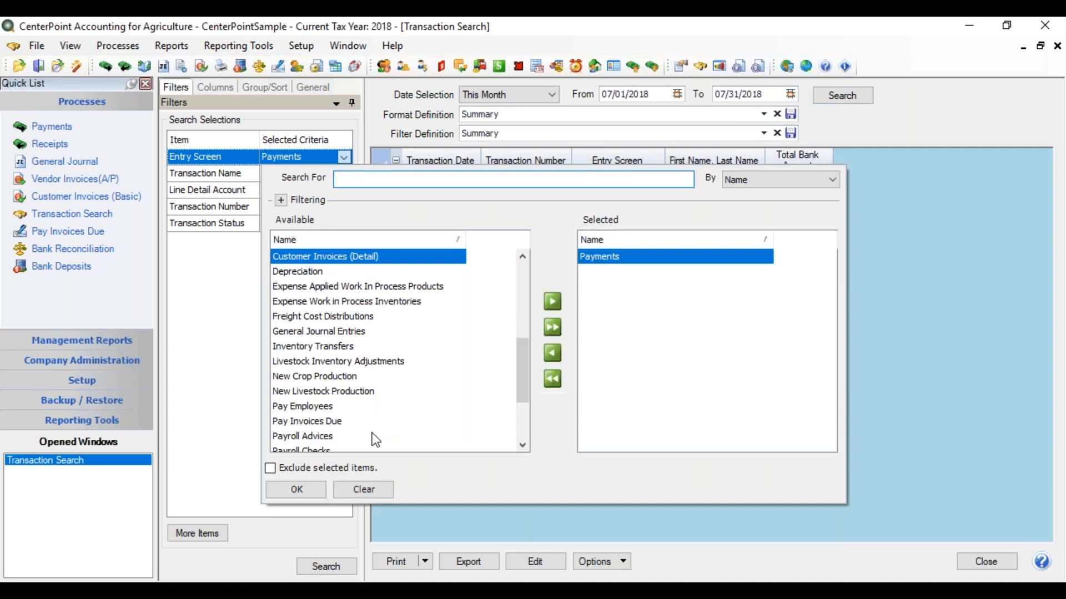
{"action": "left_click", "coordinate": [367, 497]}
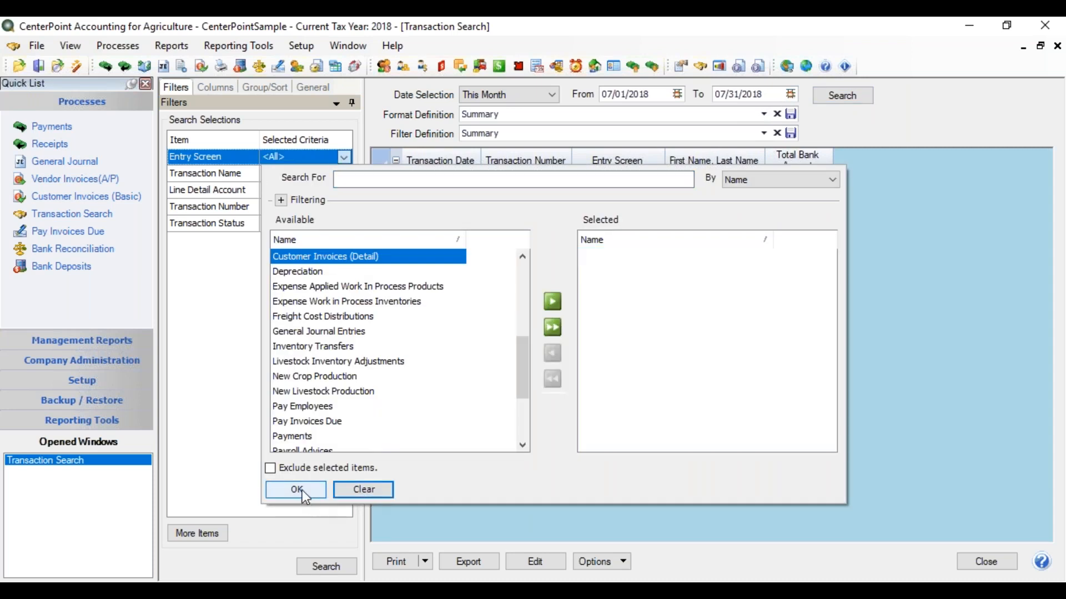
{"action": "left_click", "coordinate": [316, 490]}
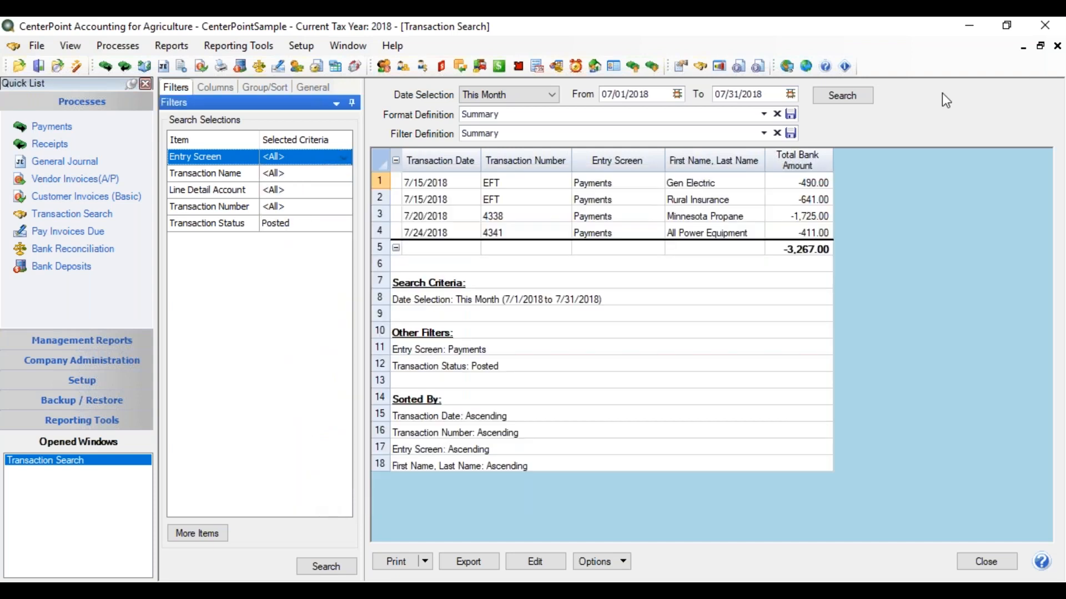
{"action": "left_click", "coordinate": [848, 102]}
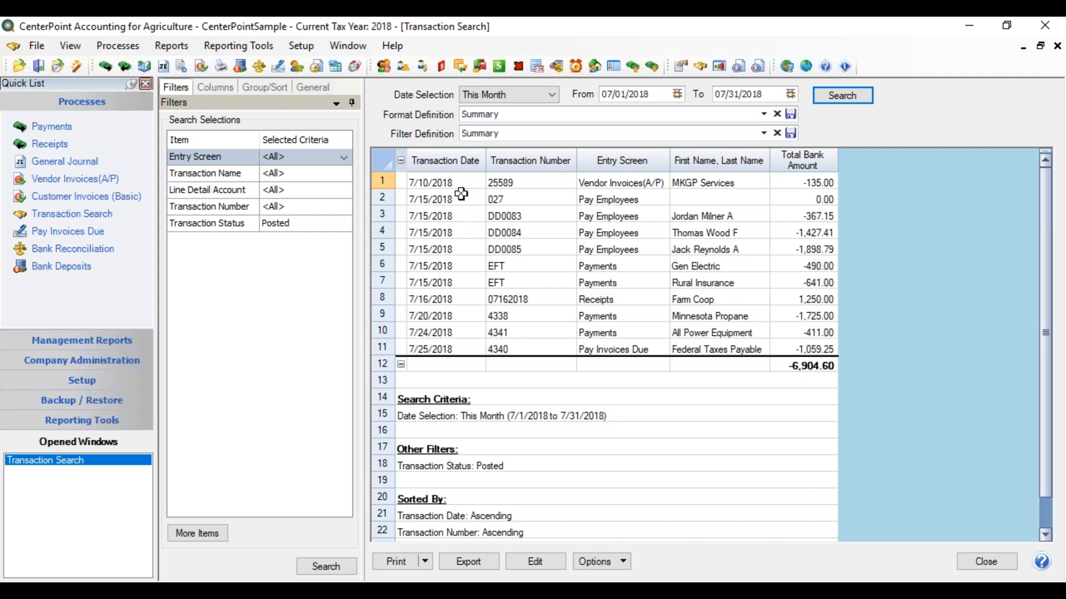
Sort the search results first by Transaction Number and then by Entry Screen.
{"action": "left_click", "coordinate": [547, 167]}
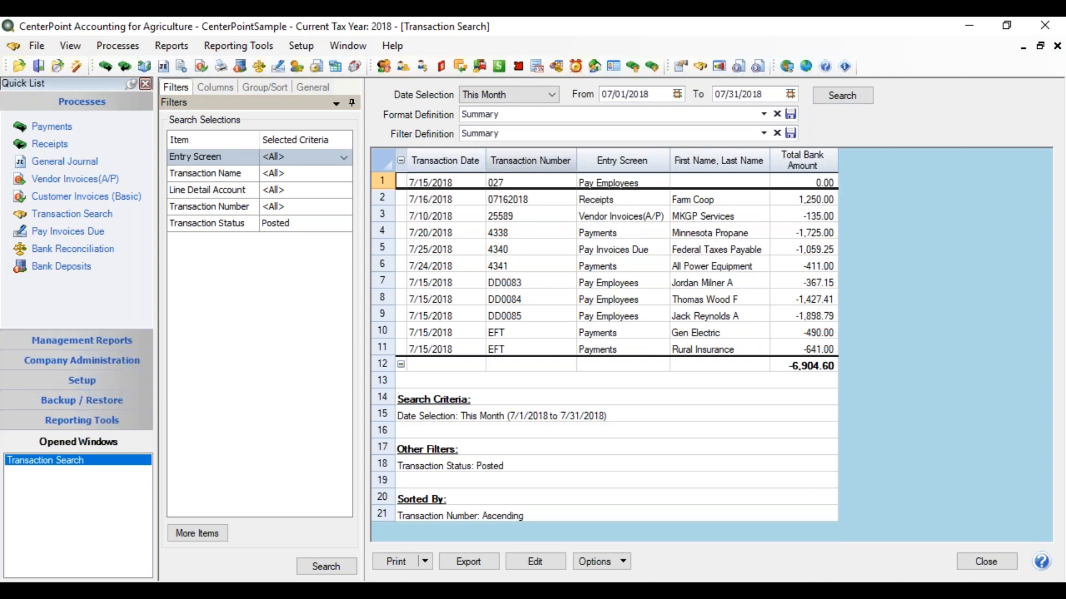
{"action": "left_click", "coordinate": [634, 159]}
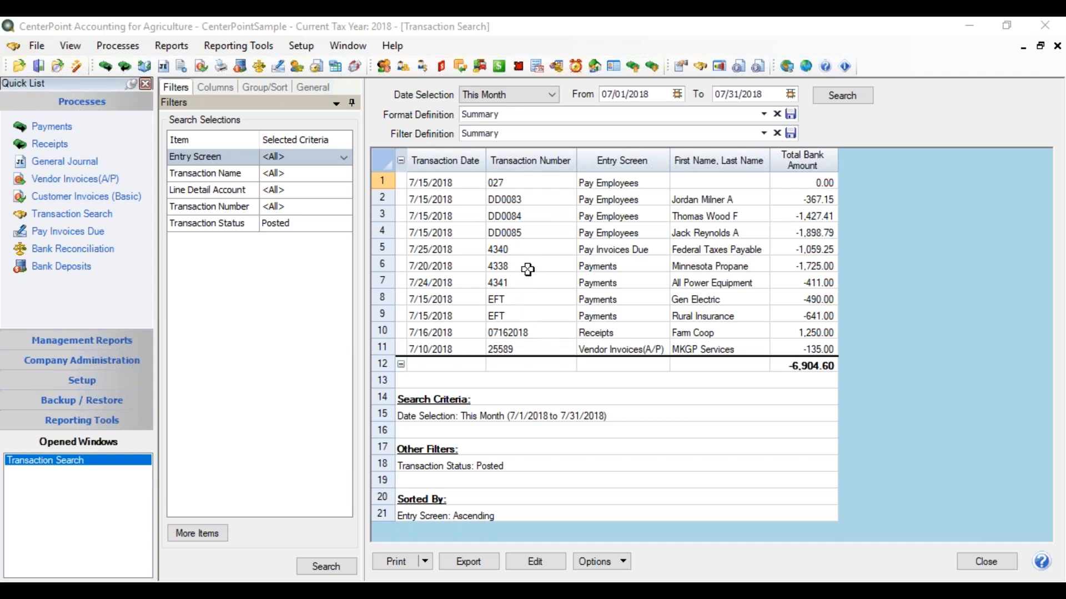
Select the Minnesota Propane payment and review its check reprinting and result printing options without printing anything.
{"action": "left_click", "coordinate": [621, 262]}
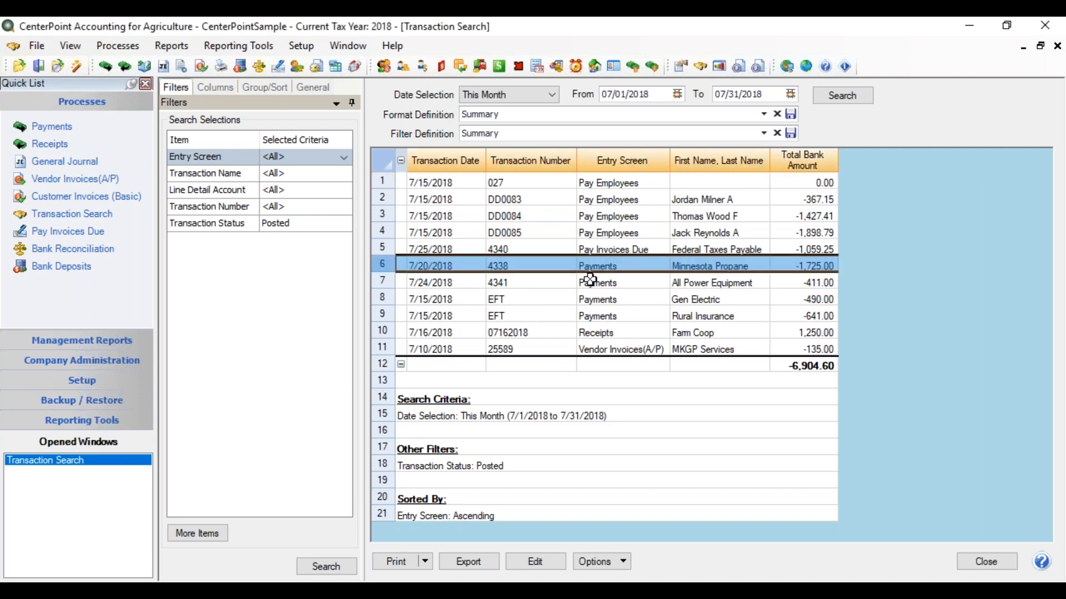
{"action": "right_click", "coordinate": [525, 266]}
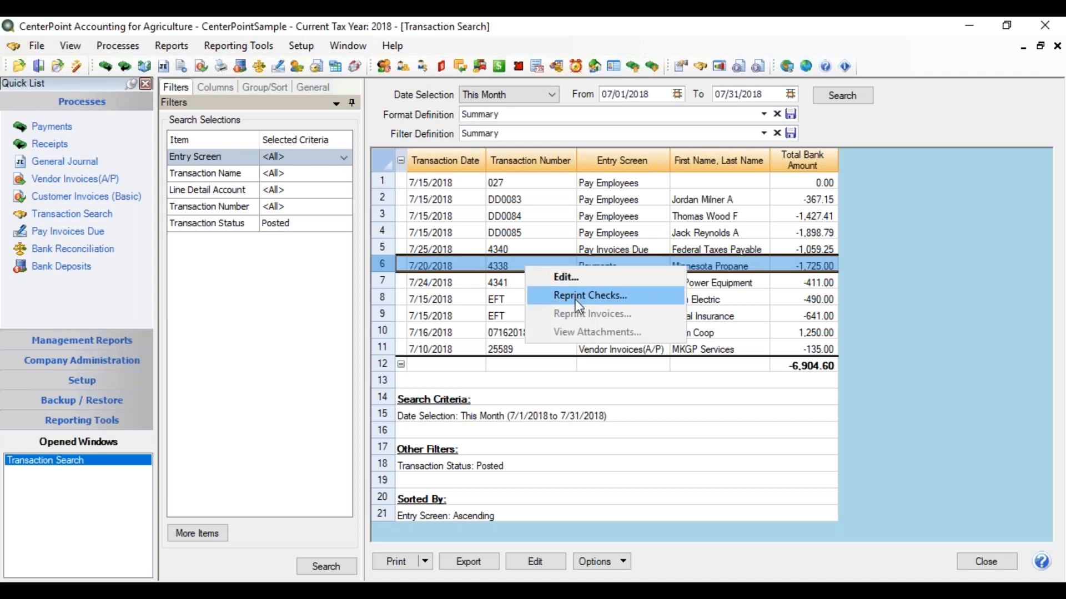
{"action": "left_click", "coordinate": [398, 564]}
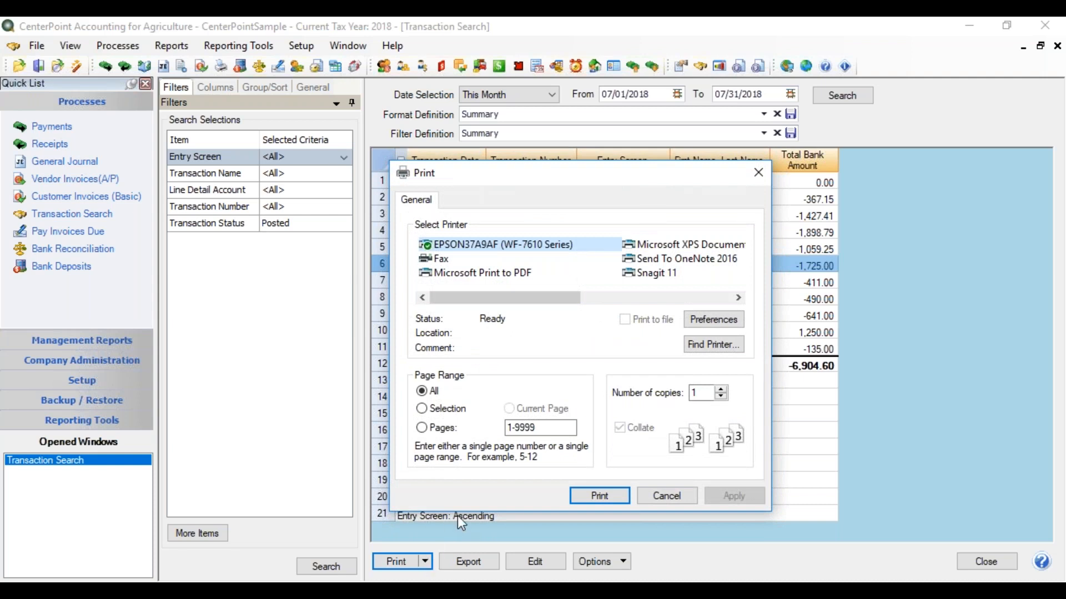
{"action": "left_click", "coordinate": [660, 494]}
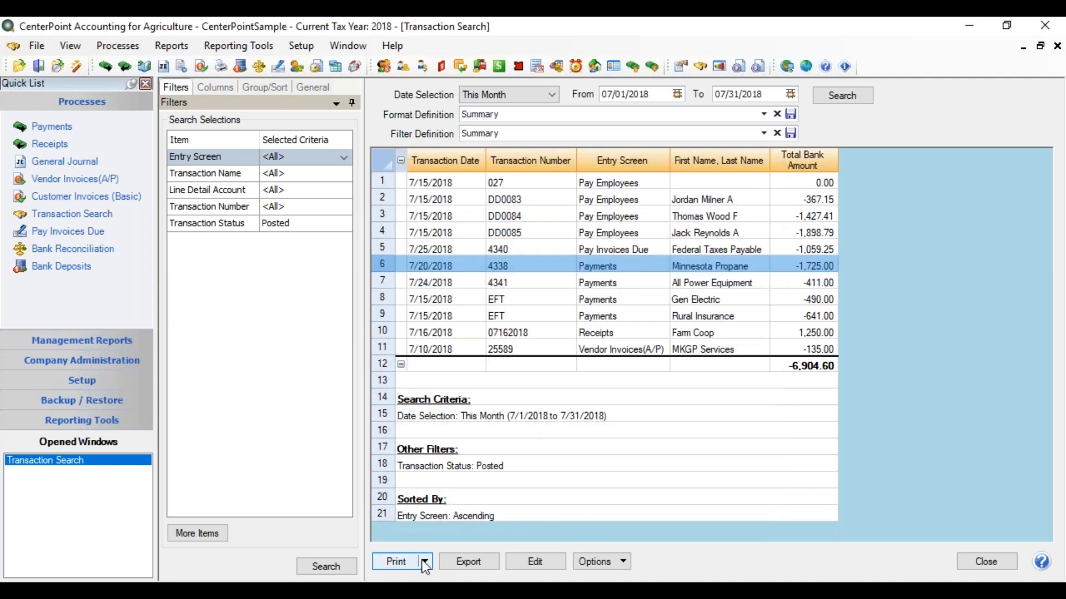
{"action": "left_click", "coordinate": [425, 562]}
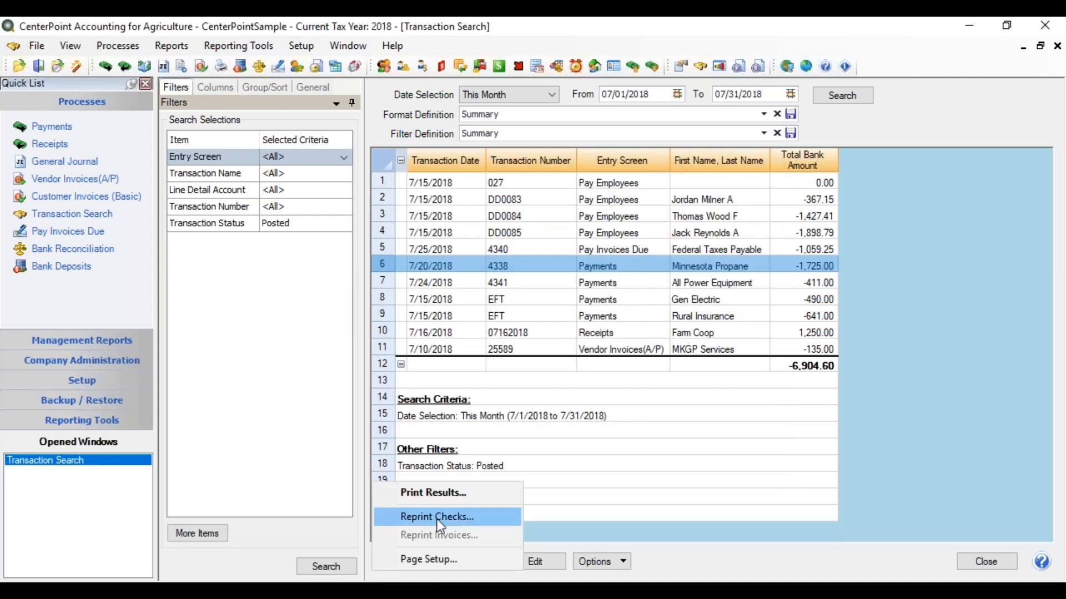
Select the Farm Coop receipt, view its print options and open the results print dialog, cancelling without printing.
{"action": "left_click", "coordinate": [664, 335]}
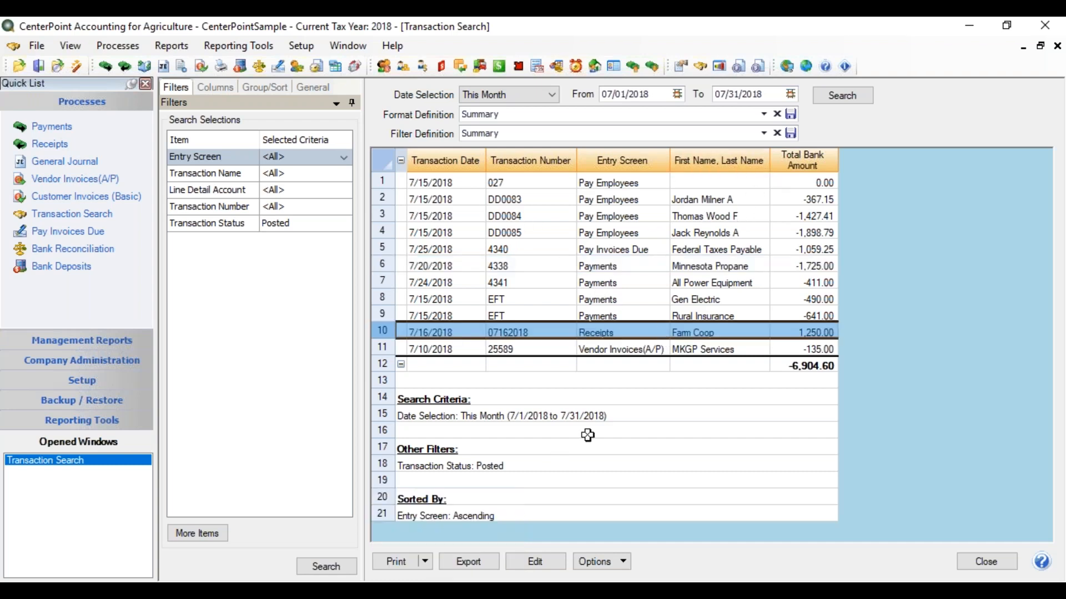
{"action": "left_click", "coordinate": [423, 562]}
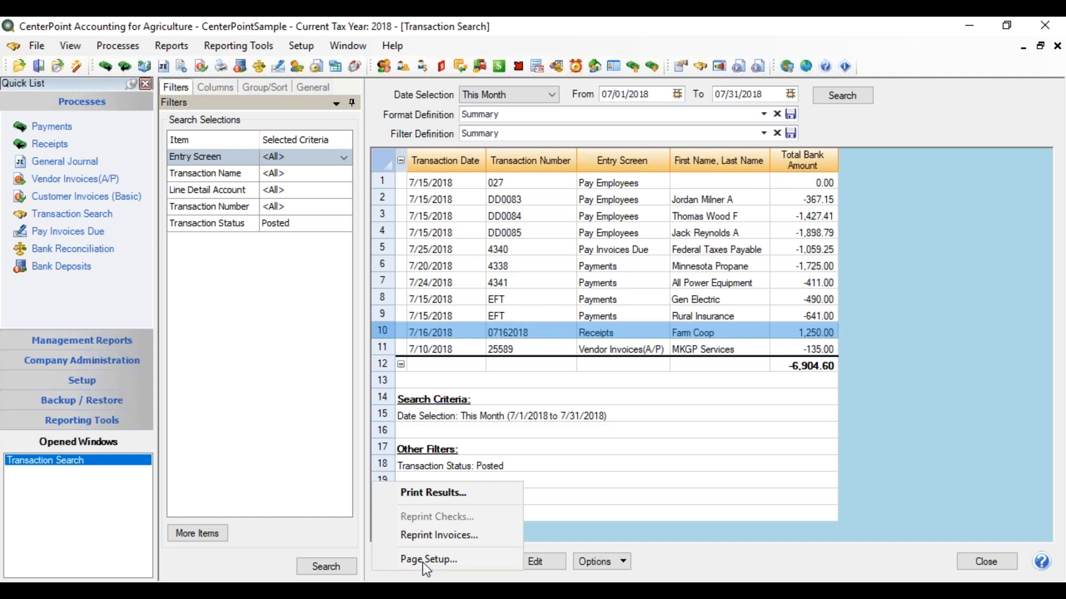
{"action": "left_click", "coordinate": [445, 493]}
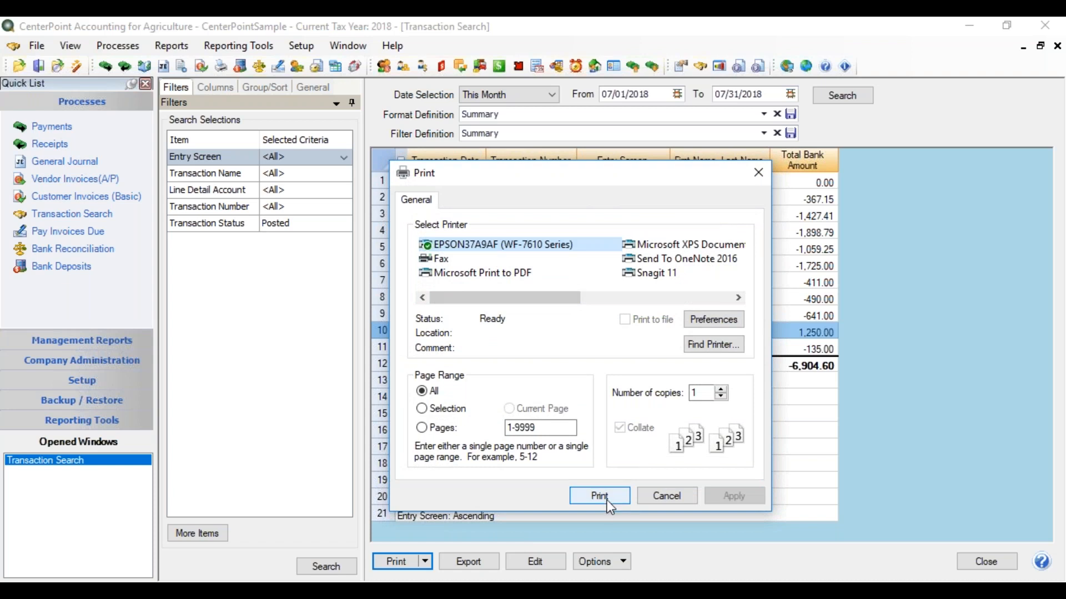
{"action": "left_click", "coordinate": [660, 496]}
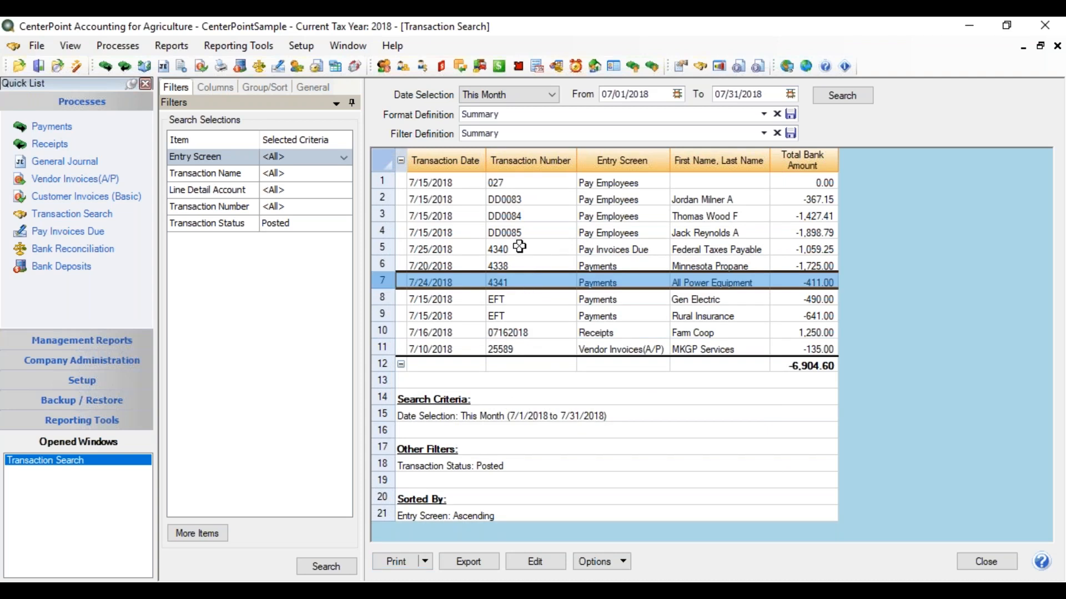
Open the All Power Equipment payment dated 7/24/2018 from the search results.
{"action": "double_click", "coordinate": [551, 283]}
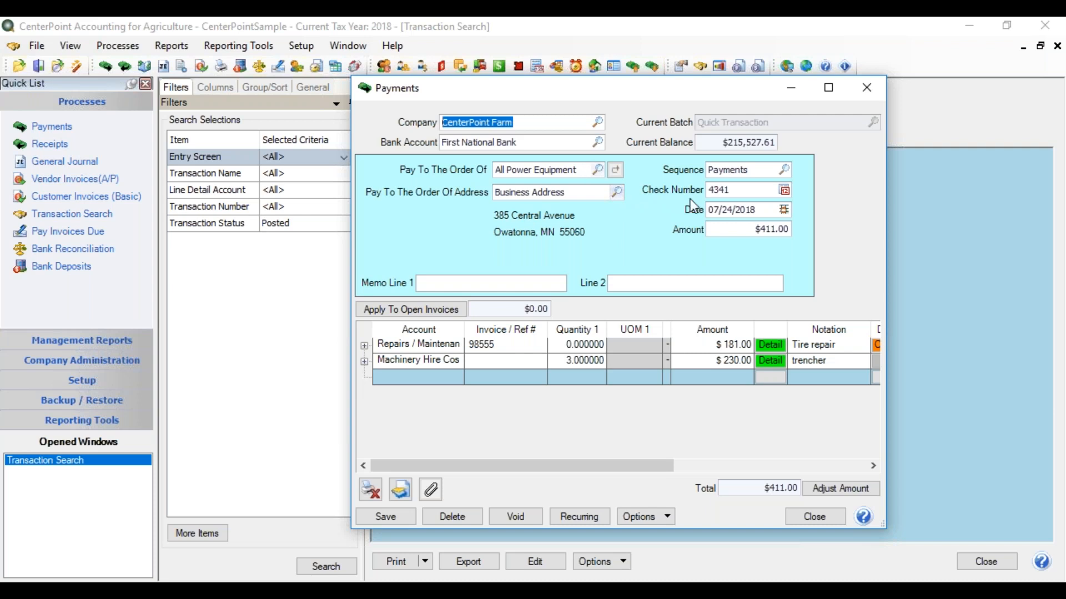
Set the All Power Equipment payment amount to 420.00 and its tire repair line to 190.00, and save the payment.
{"action": "left_click", "coordinate": [751, 229]}
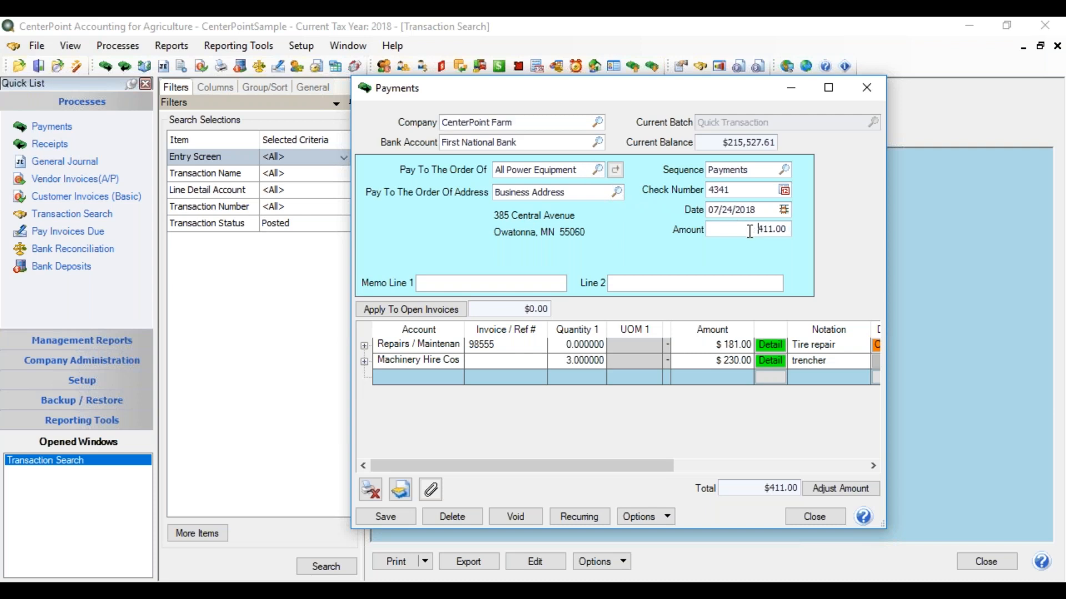
{"action": "type", "text": "420.00"}
{"action": "key", "text": "Tab"}
{"action": "left_click", "coordinate": [745, 344]}
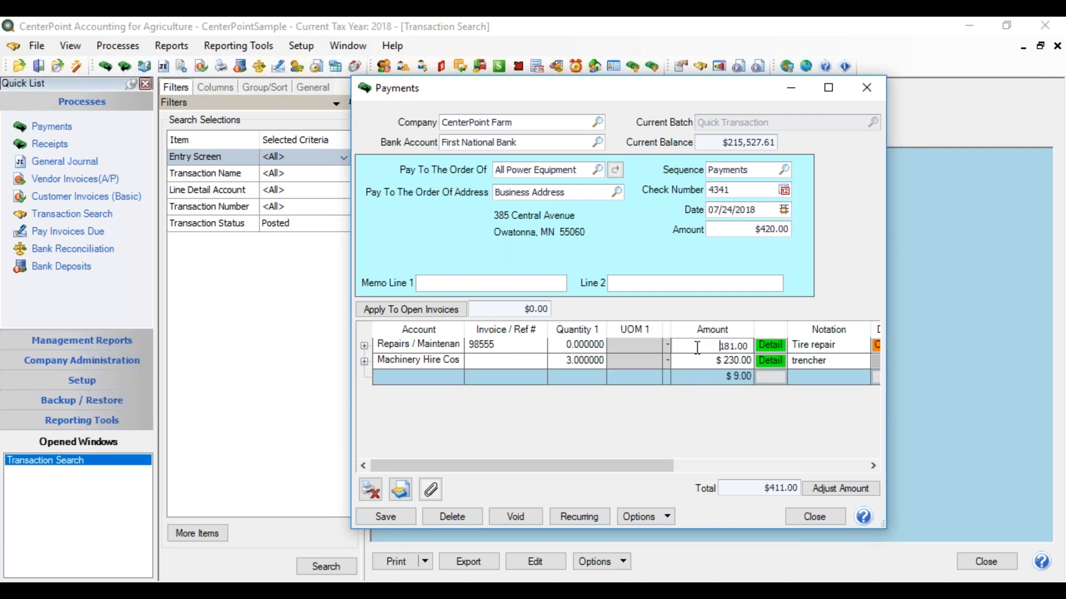
{"action": "type", "text": "190.00"}
{"action": "key", "text": "Tab"}
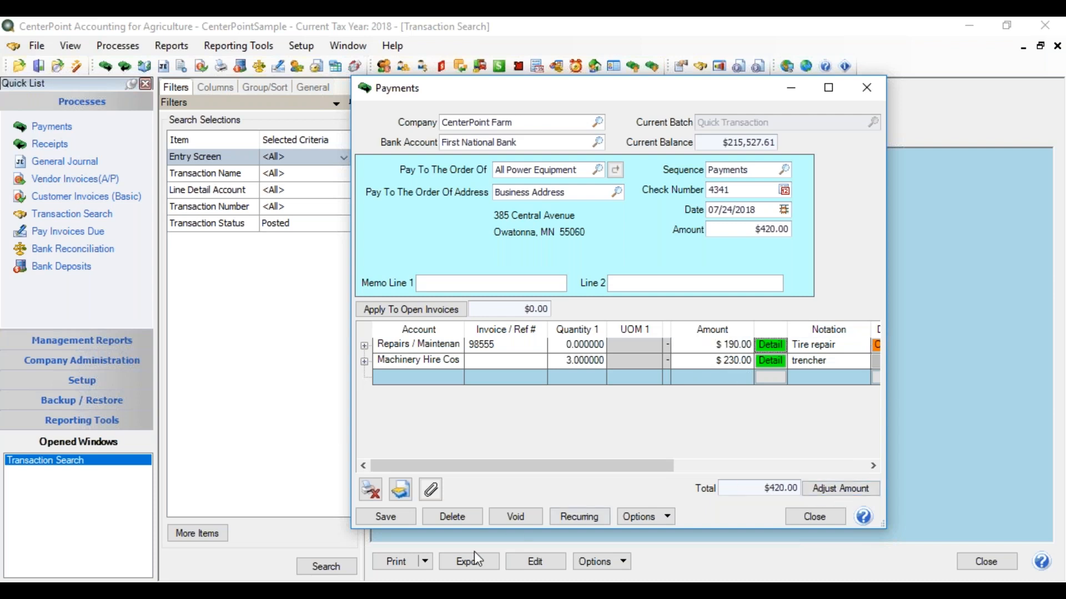
{"action": "left_click", "coordinate": [384, 517]}
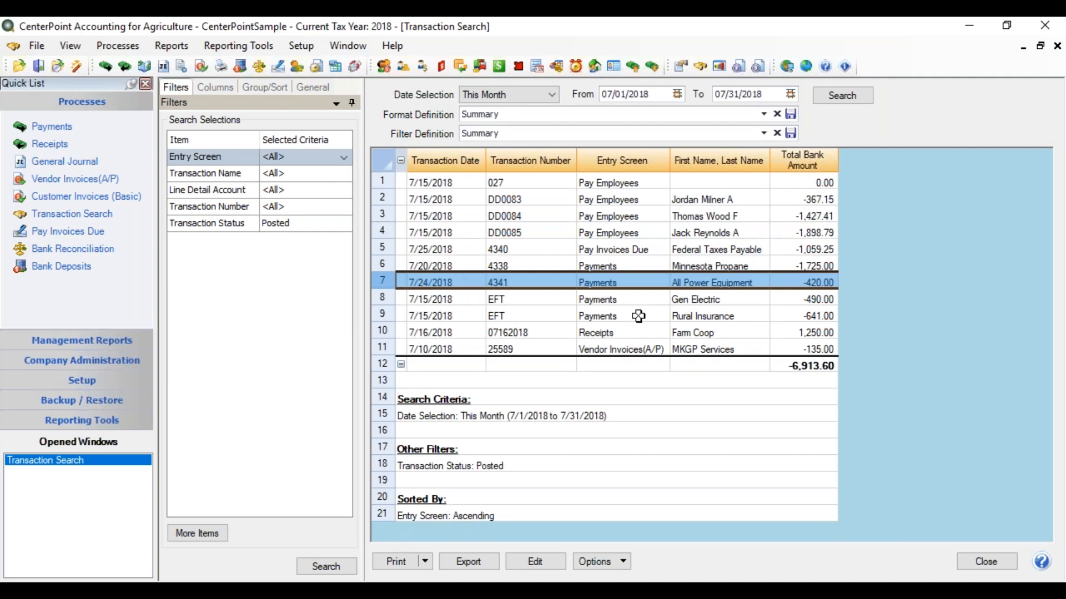
Open the Rural Insurance payment dated 7/15/2018 from the search results and delete the transaction.
{"action": "left_click", "coordinate": [638, 318]}
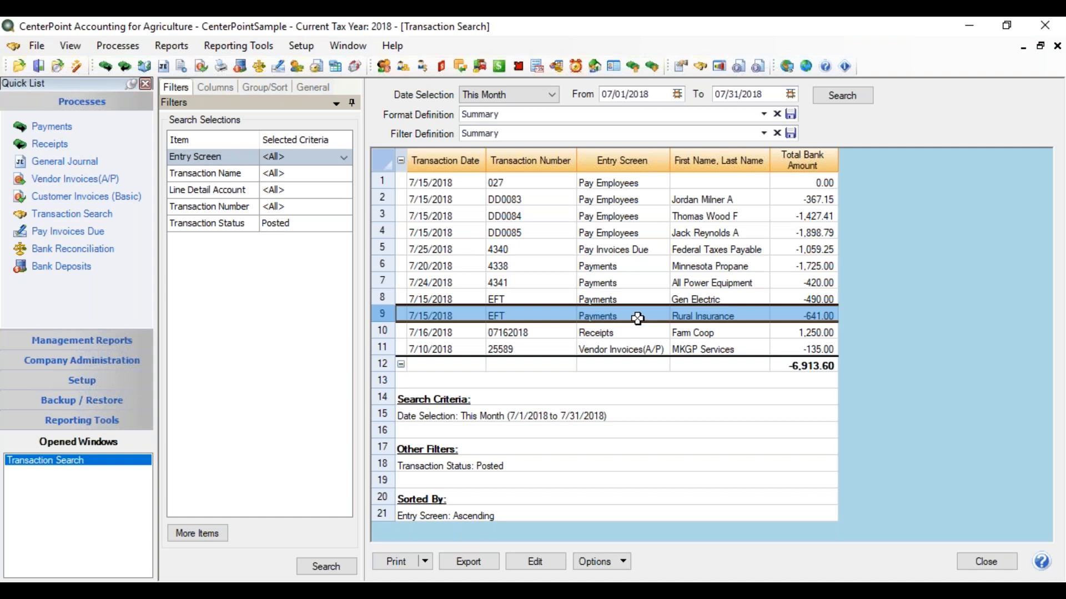
{"action": "double_click", "coordinate": [638, 318]}
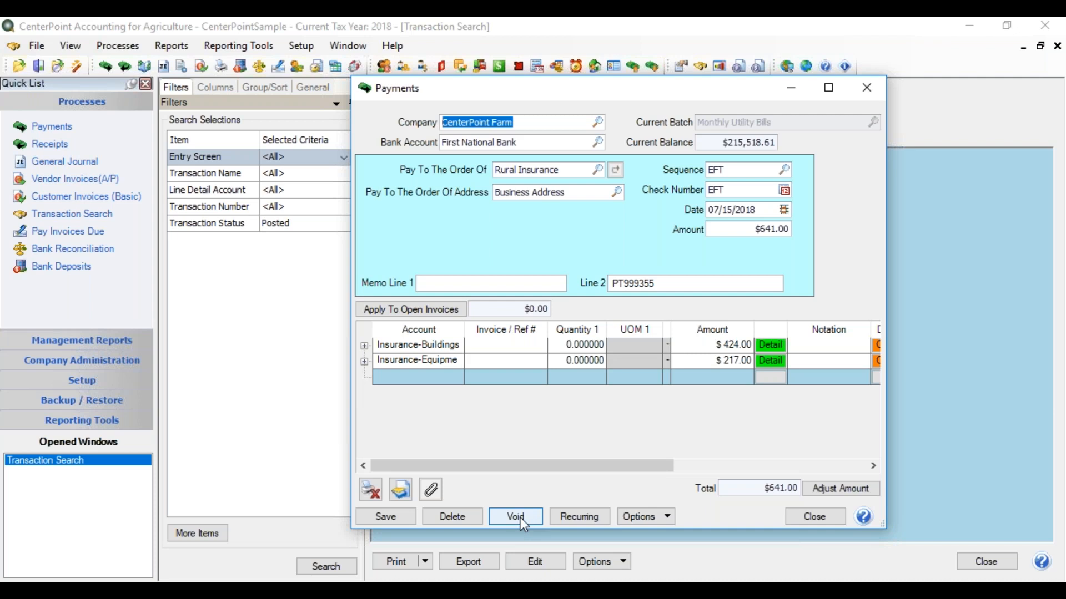
{"action": "left_click", "coordinate": [450, 516]}
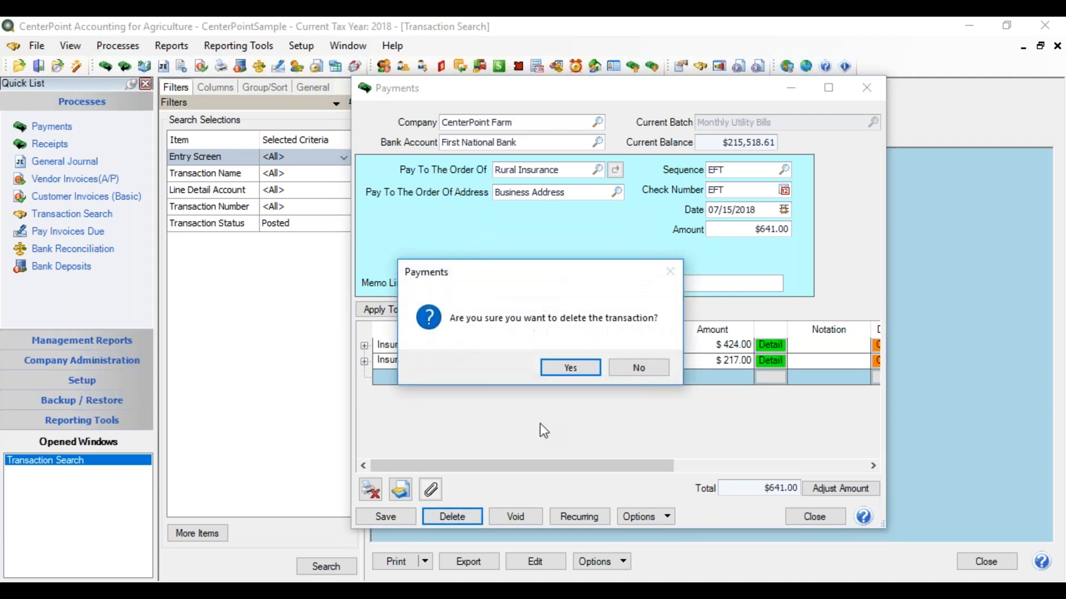
{"action": "left_click", "coordinate": [569, 367]}
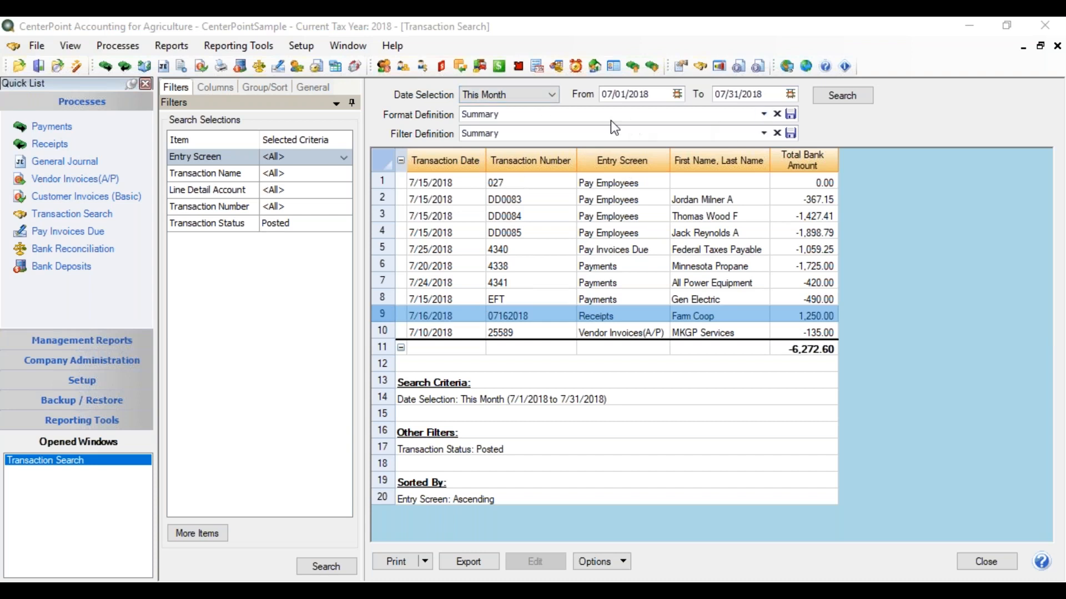
Set the search date range to start from Last Year, 01/01/2017, and end on 07/24/2018.
{"action": "left_click", "coordinate": [537, 103]}
{"action": "left_click", "coordinate": [535, 98]}
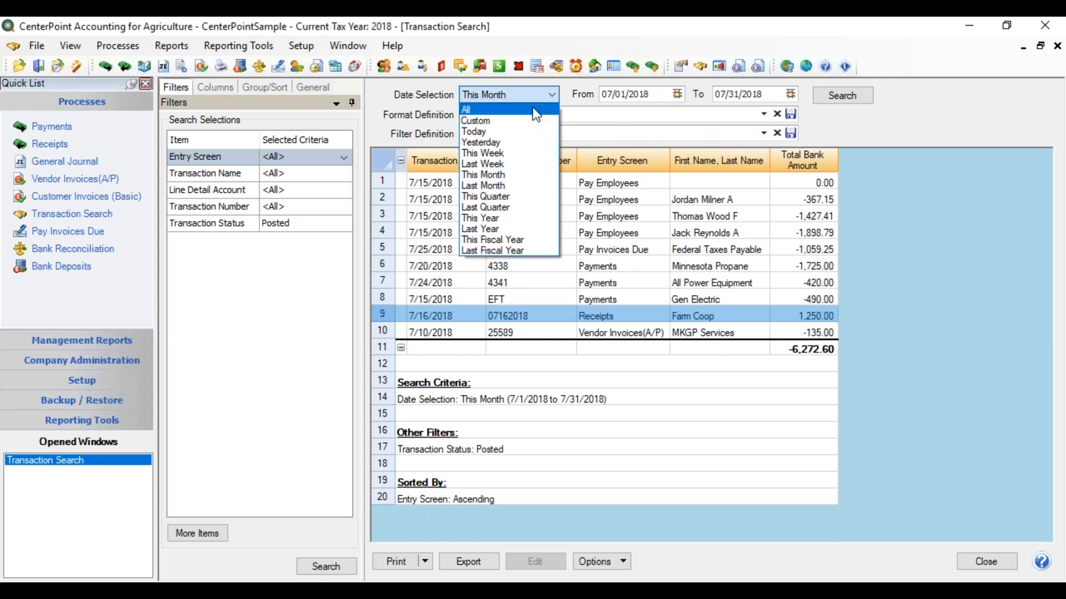
{"action": "left_click", "coordinate": [505, 228]}
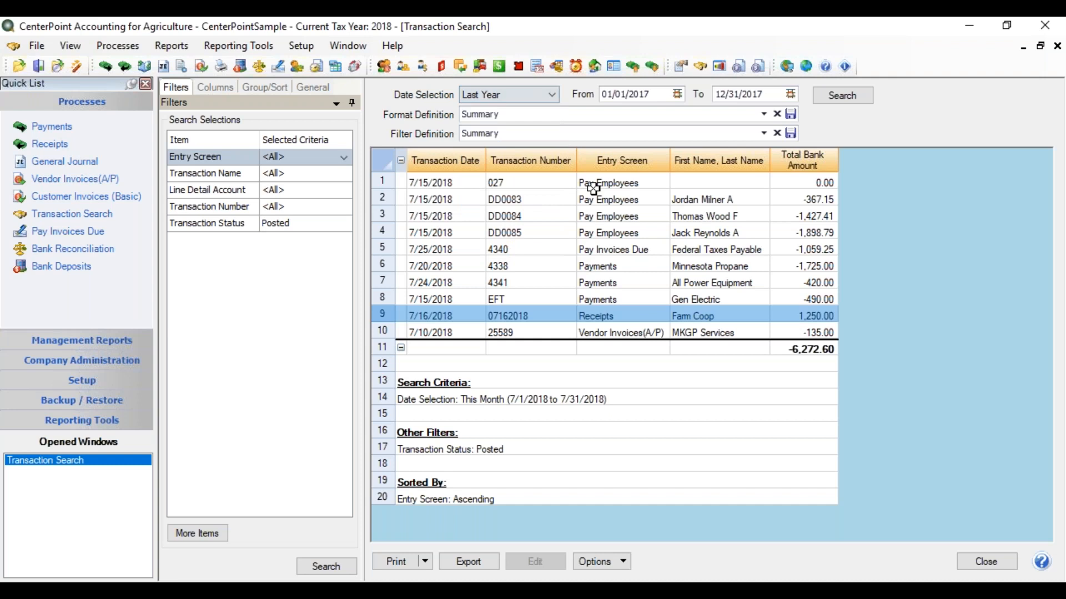
{"action": "type", "text": "07/24/2018"}
{"action": "key", "text": "Tab"}
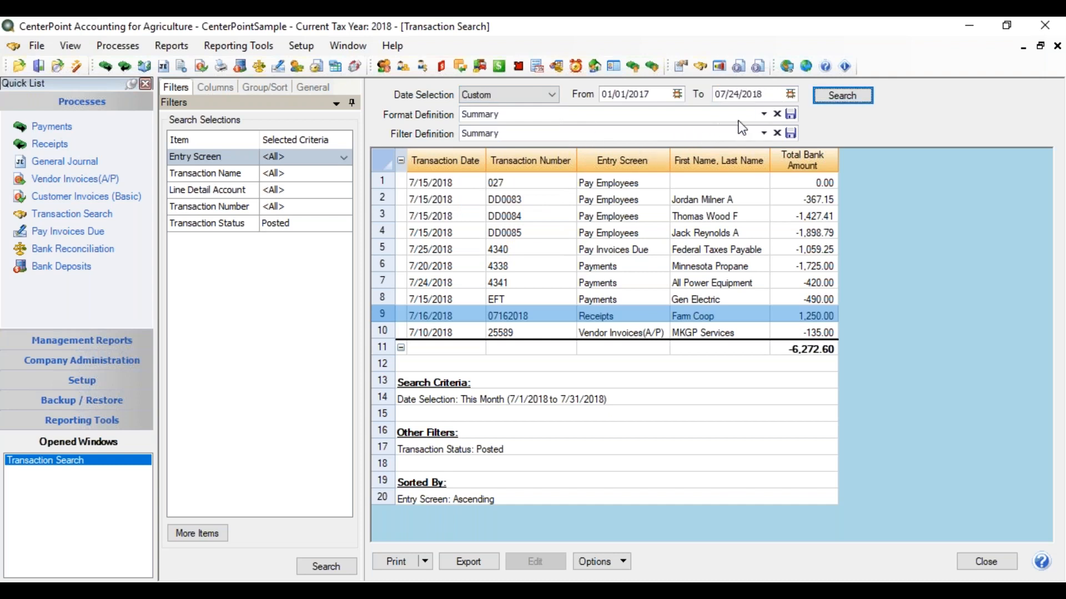
Apply the Repairs Filter definition and review its selected account categories, keeping the selection.
{"action": "left_click", "coordinate": [760, 138]}
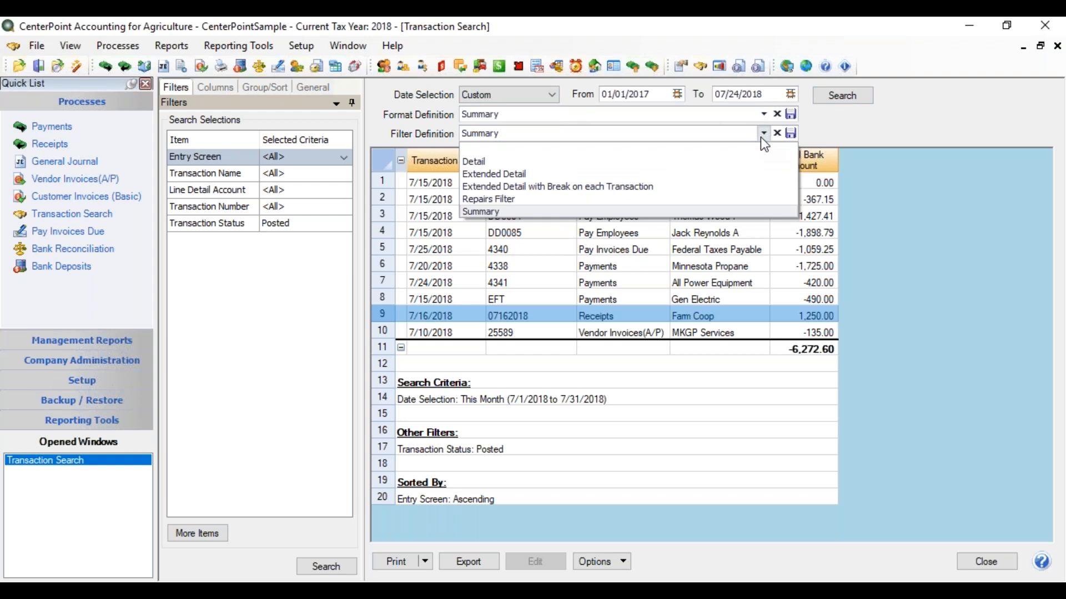
{"action": "left_click", "coordinate": [578, 201]}
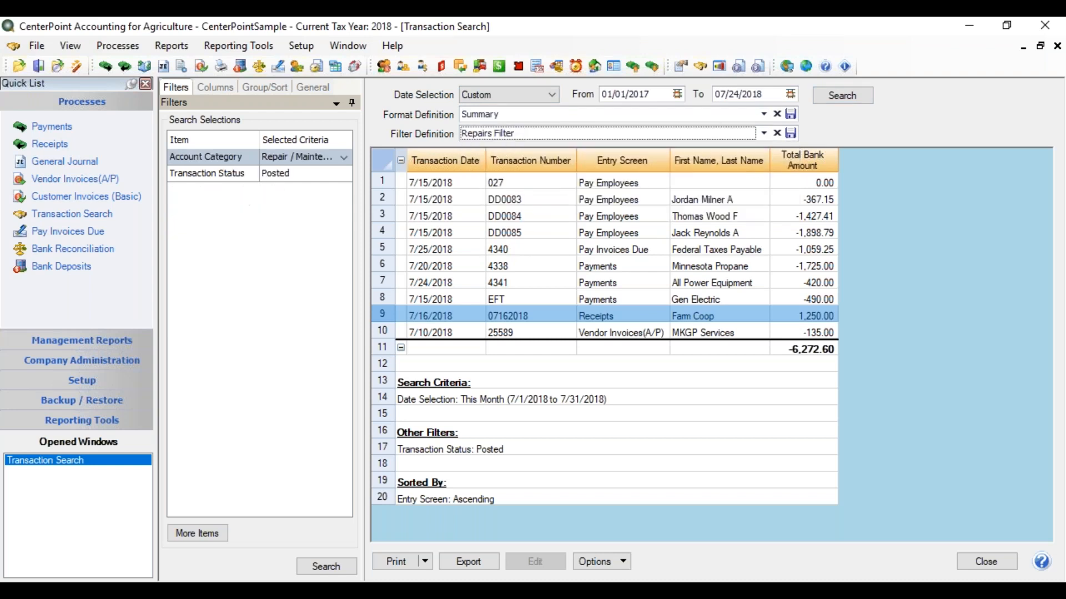
{"action": "left_click", "coordinate": [343, 160]}
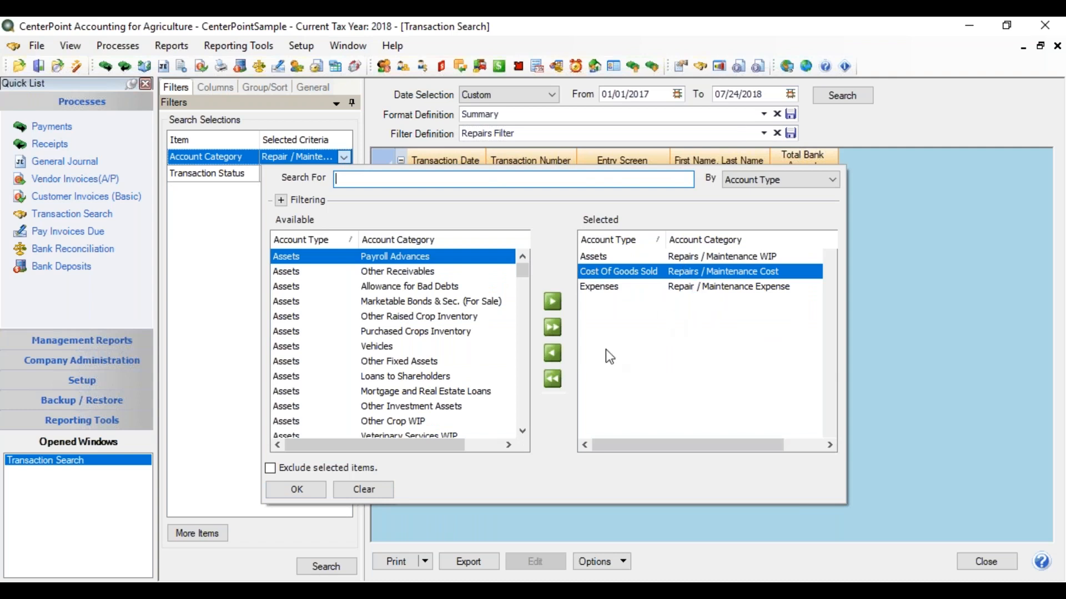
{"action": "left_click", "coordinate": [314, 488]}
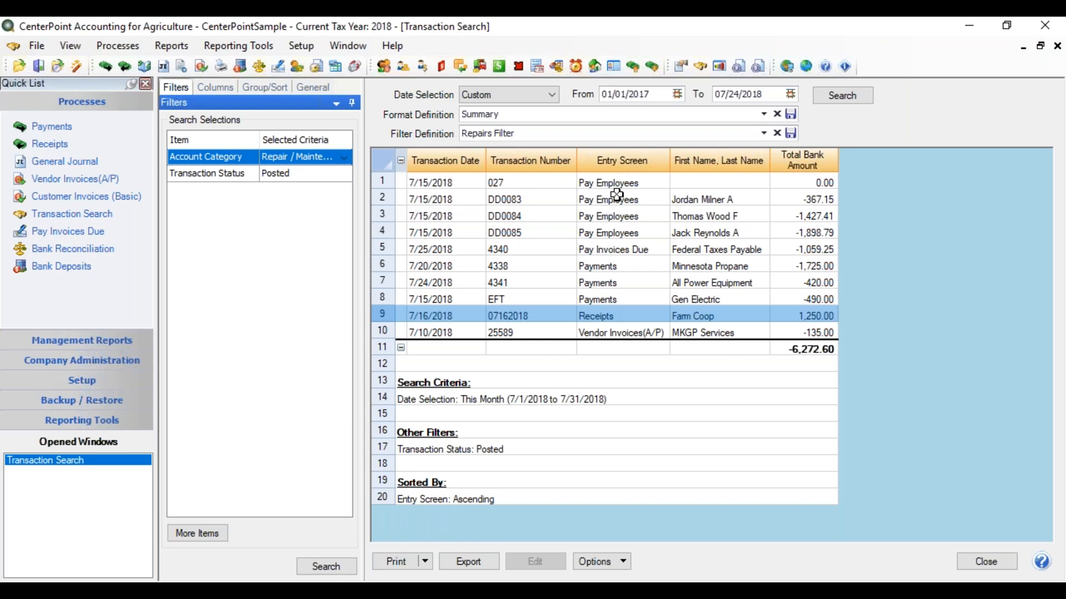
Run the search with the "Details w /break for each transaction" format and look through the resulting rows and columns.
{"action": "left_click", "coordinate": [765, 114]}
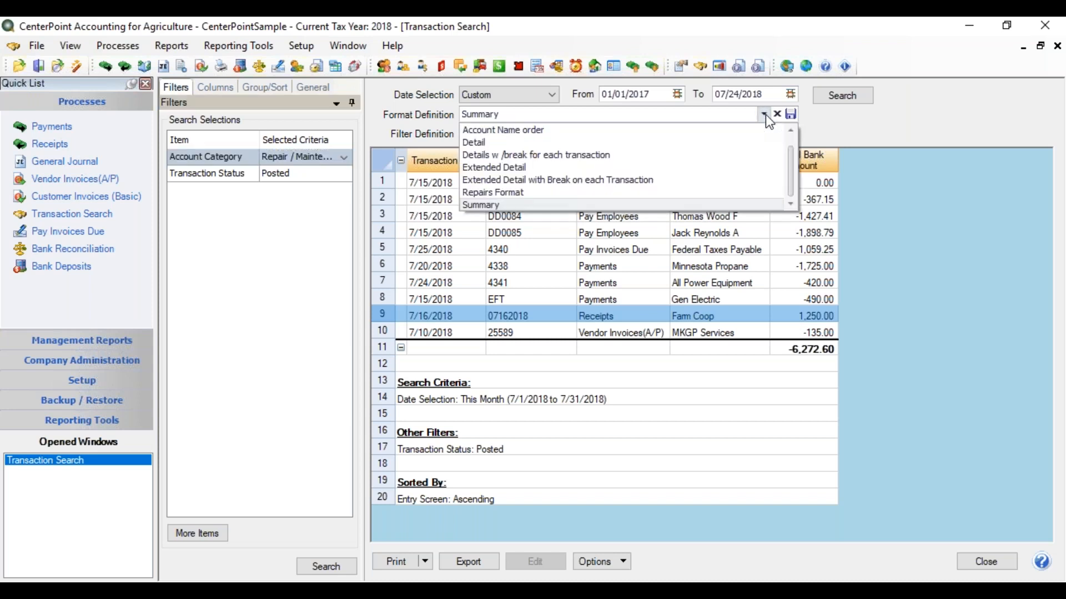
{"action": "left_click", "coordinate": [623, 160]}
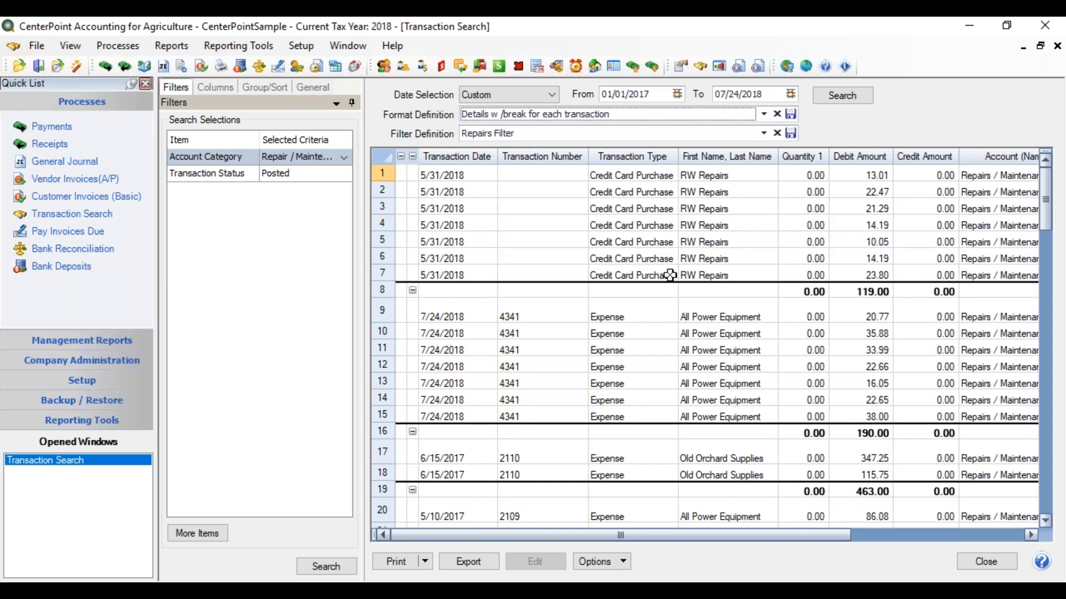
{"action": "left_click_drag", "start_coordinate": [1051, 204], "coordinate": [1053, 303]}
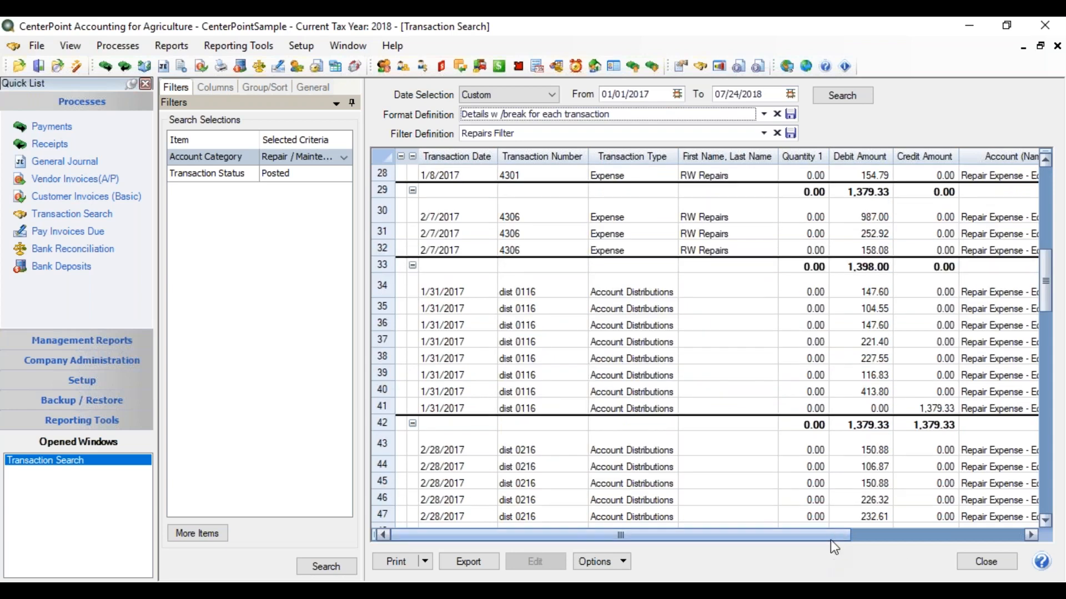
{"action": "left_click_drag", "start_coordinate": [839, 539], "coordinate": [925, 537]}
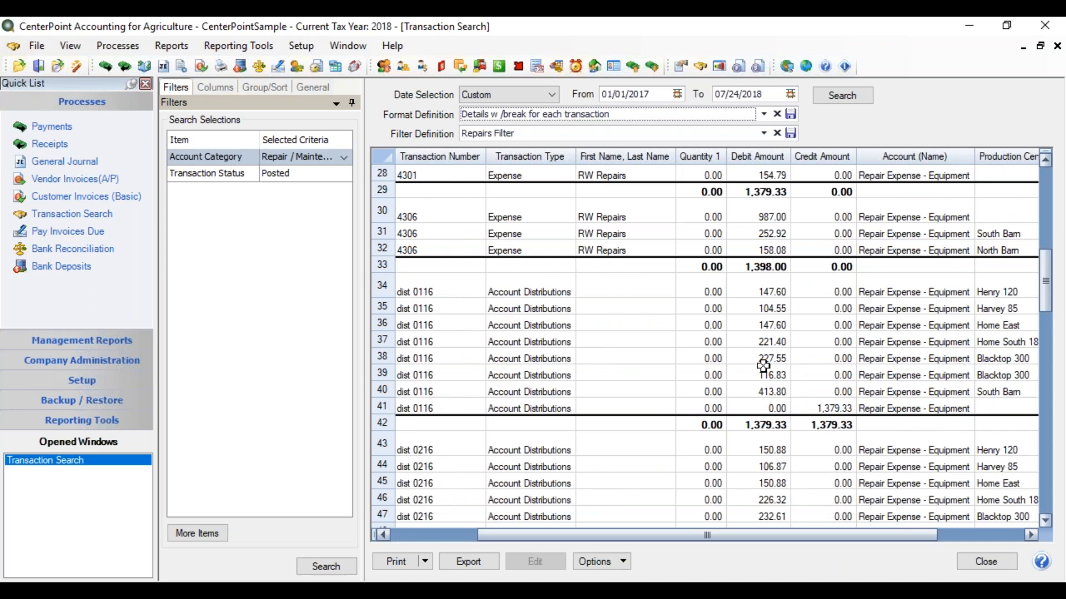